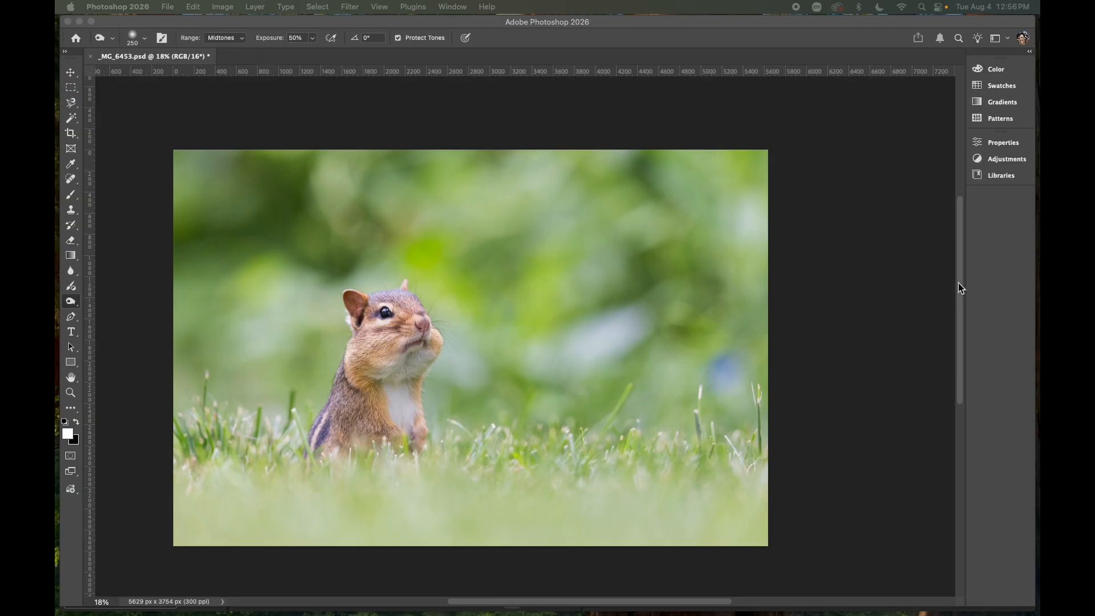
Open the Layers panel and duplicate the Background layer
{"action": "left_click", "coordinate": [869, 258]}
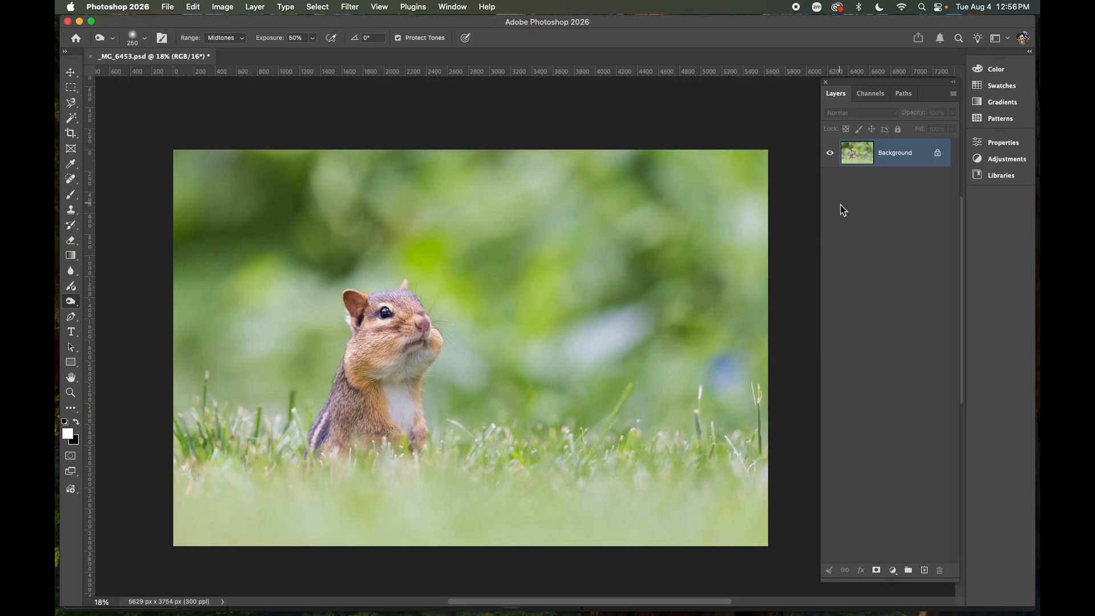
{"action": "key", "text": "ctrl+j"}
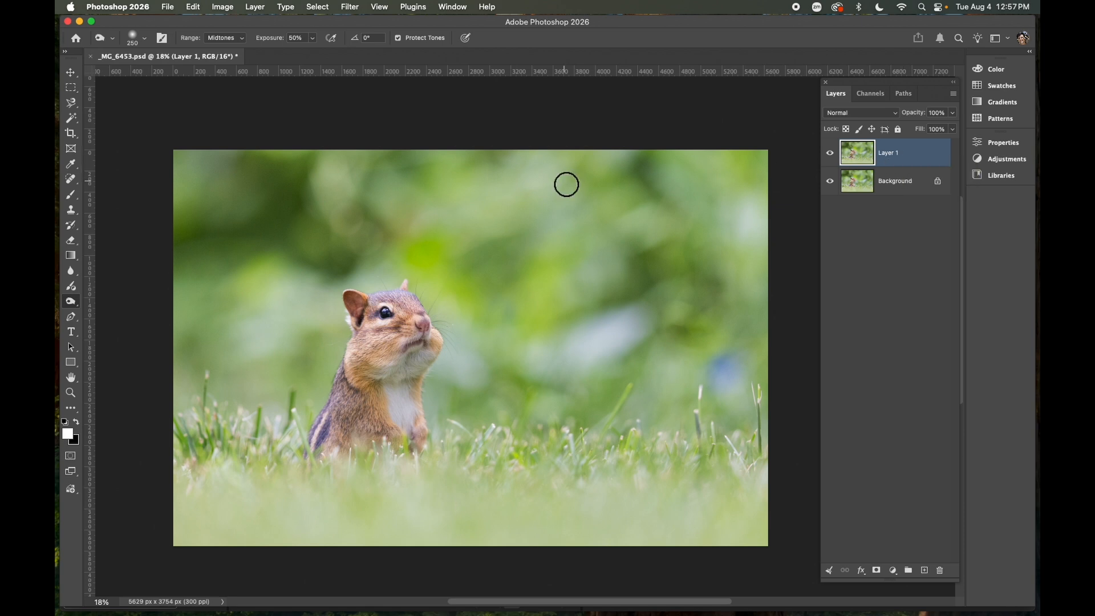
Open the History panel and dock it below the Layers panel
{"action": "left_click", "coordinate": [454, 7]}
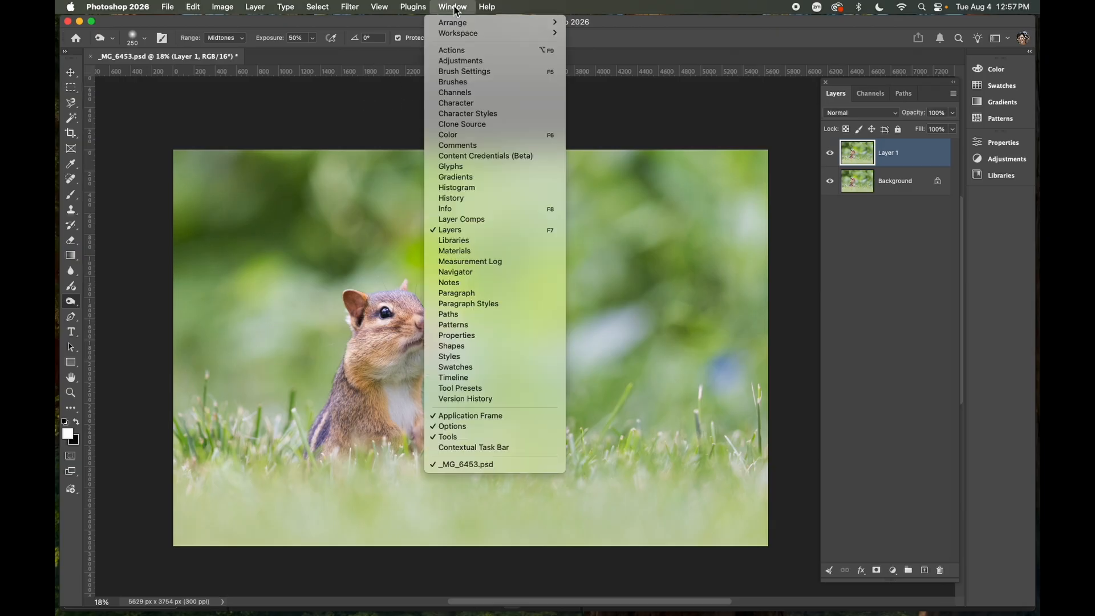
{"action": "left_click", "coordinate": [440, 199]}
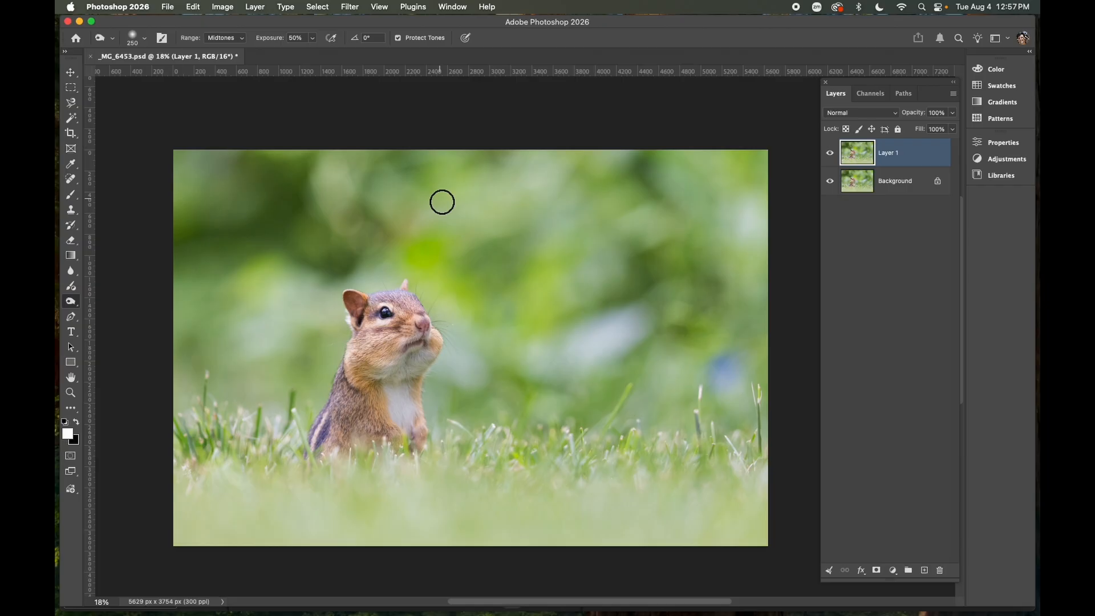
{"action": "left_click_drag", "start_coordinate": [1039, 171], "coordinate": [888, 276]}
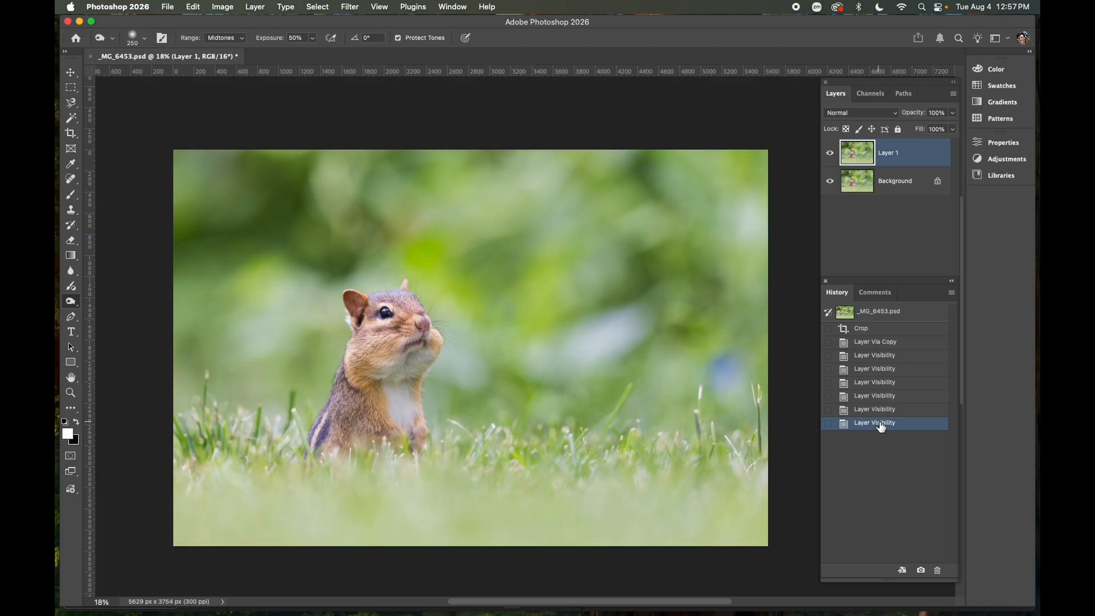
Step back through the History states to Crop and return to the Layer Via Copy state
{"action": "left_click", "coordinate": [891, 384]}
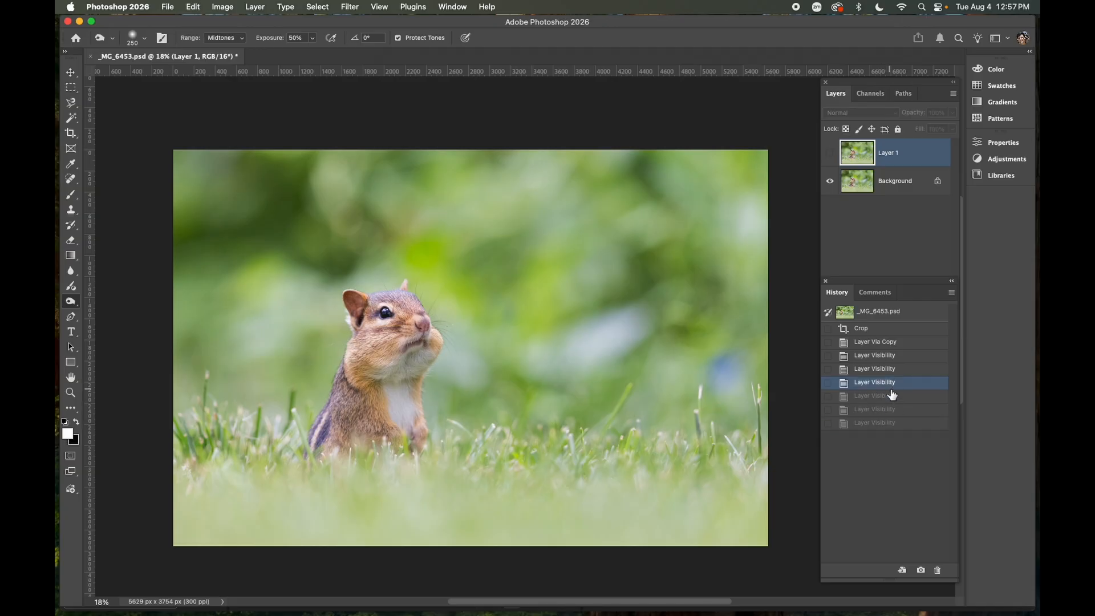
{"action": "left_click", "coordinate": [890, 344]}
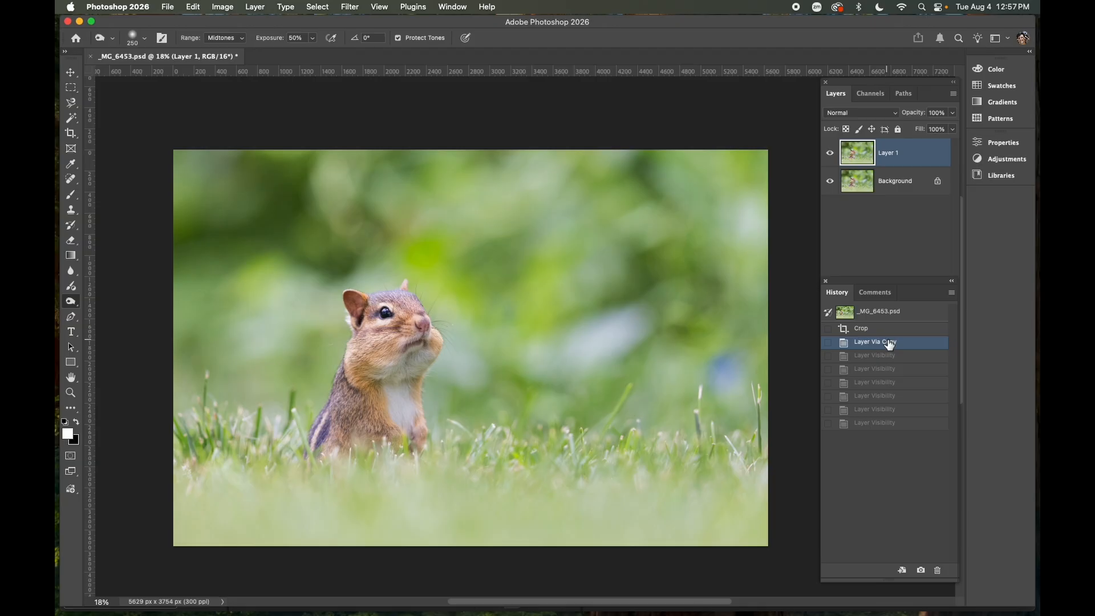
{"action": "left_click", "coordinate": [884, 331]}
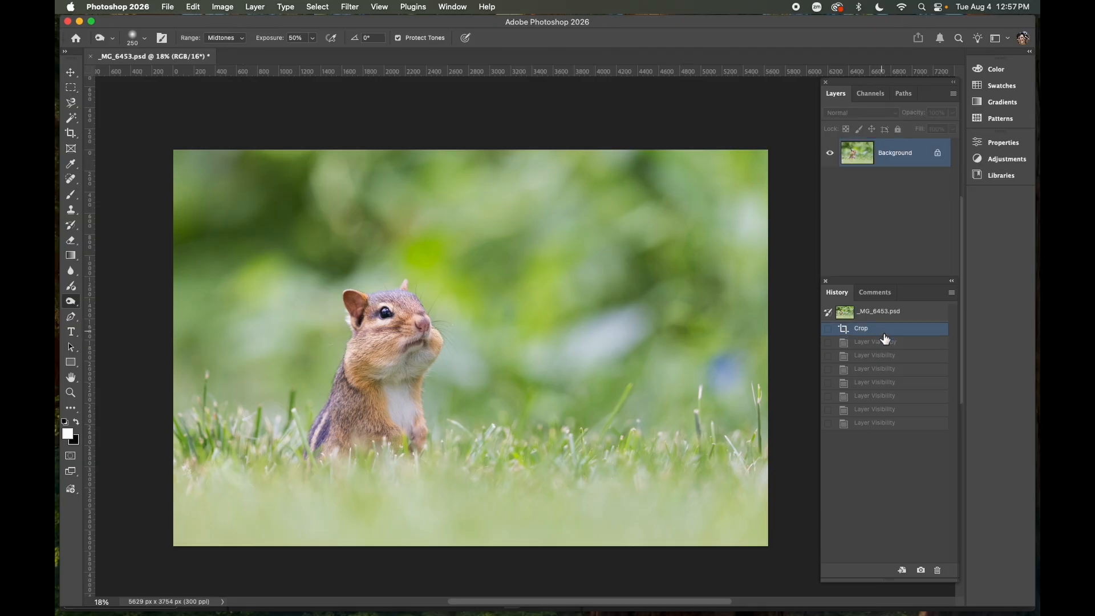
{"action": "left_click", "coordinate": [892, 344]}
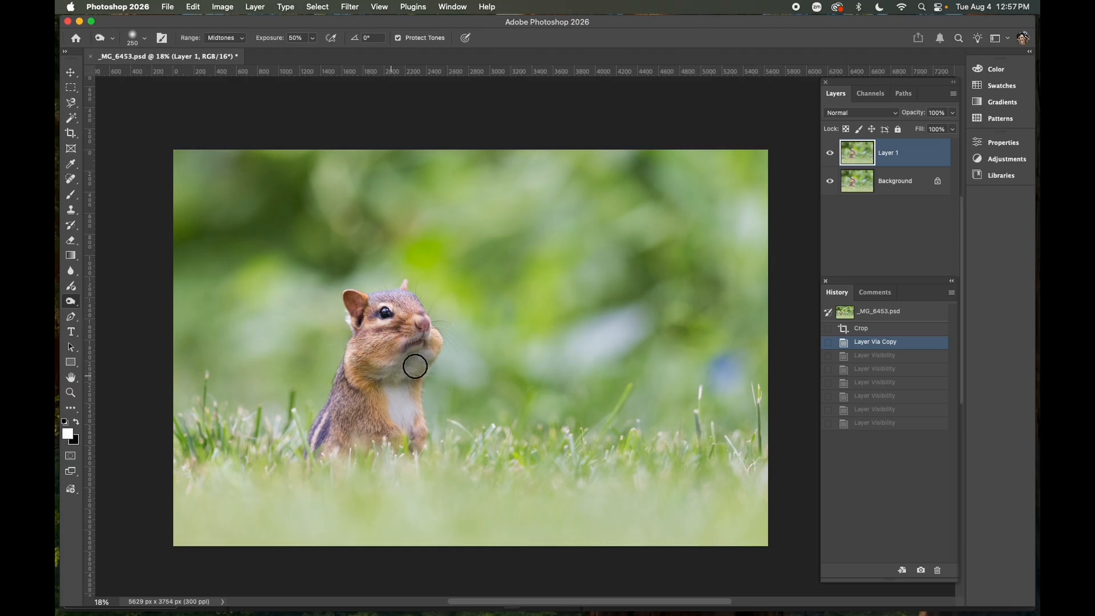
Try a burn stroke across the chipmunk's chest and revert it to the Layer Via Copy state
{"action": "left_click_drag", "start_coordinate": [381, 380], "coordinate": [353, 379]}
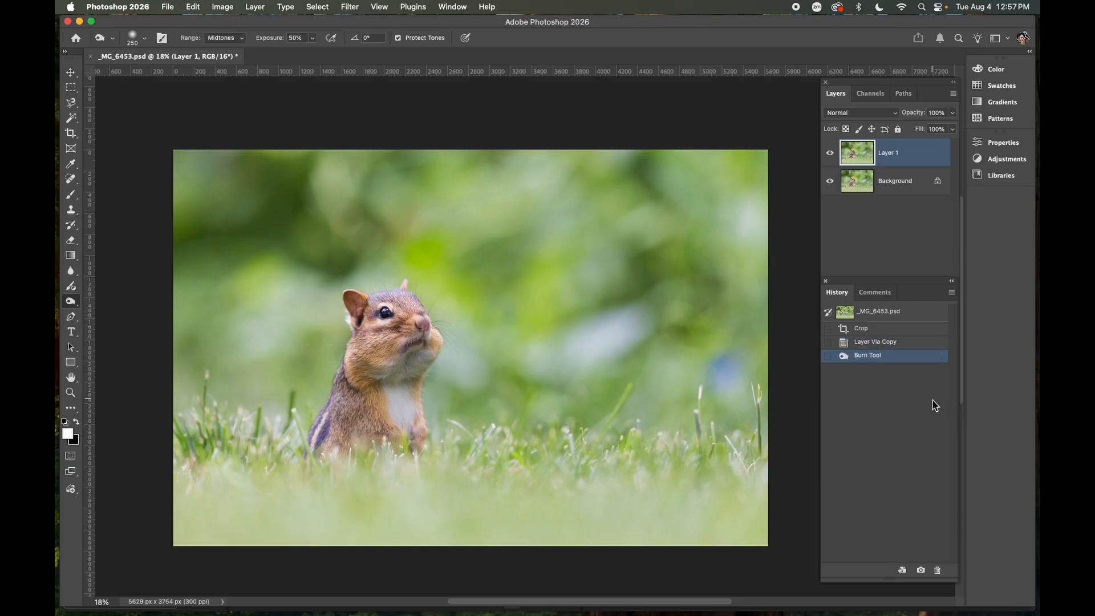
{"action": "left_click", "coordinate": [899, 346]}
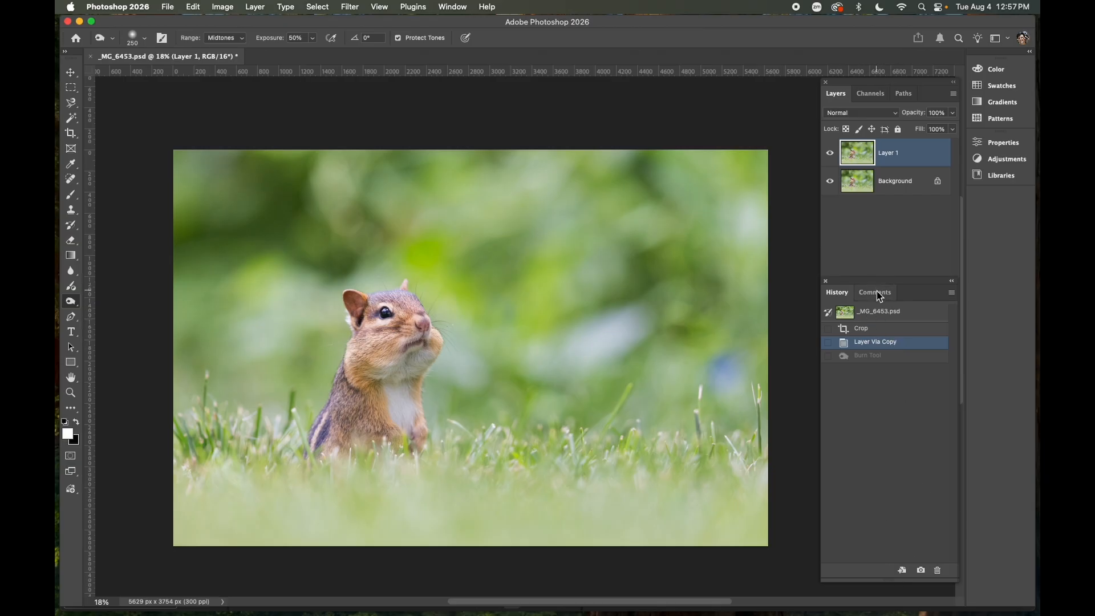
Lower the History panel in the dock and cycle through the toning tools back to the Burn tool
{"action": "left_click_drag", "start_coordinate": [874, 283], "coordinate": [871, 539]}
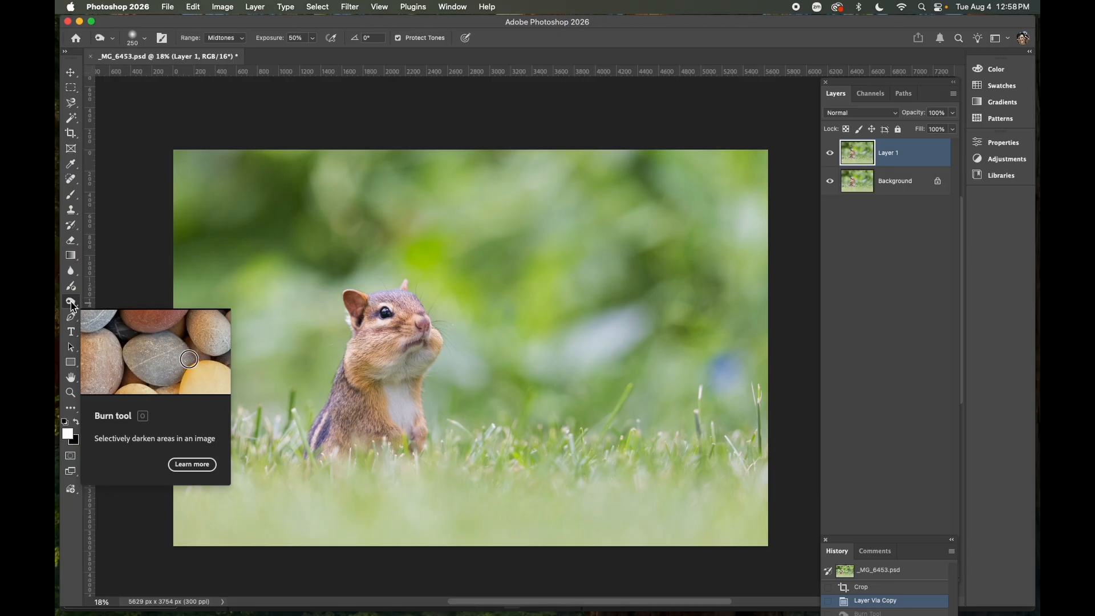
{"action": "key", "text": "shift+o"}
{"action": "key", "text": "shift+o"}
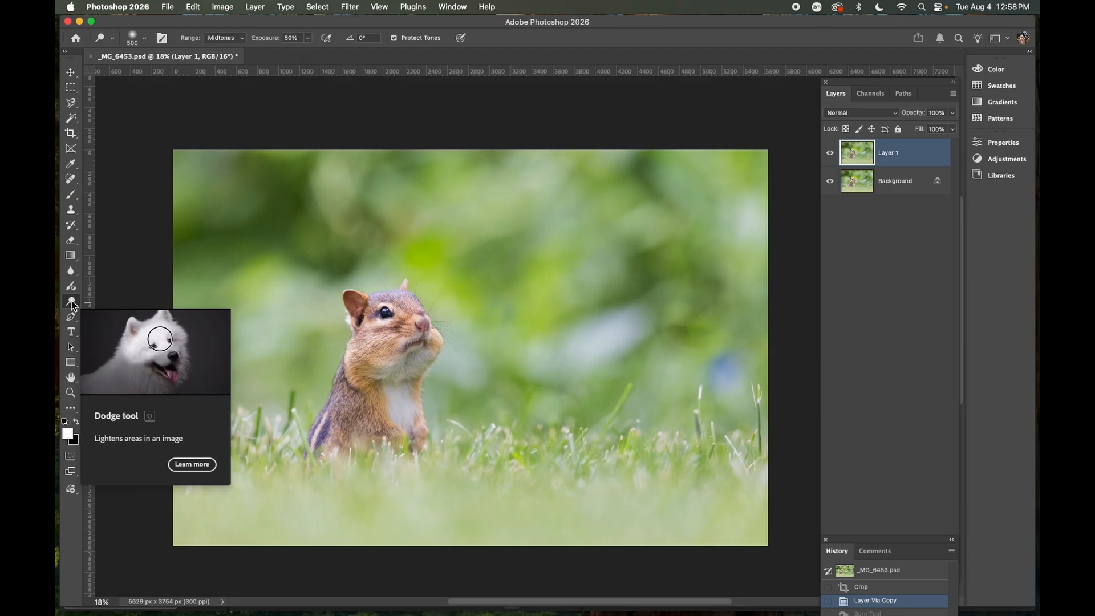
{"action": "key", "text": "shift+o"}
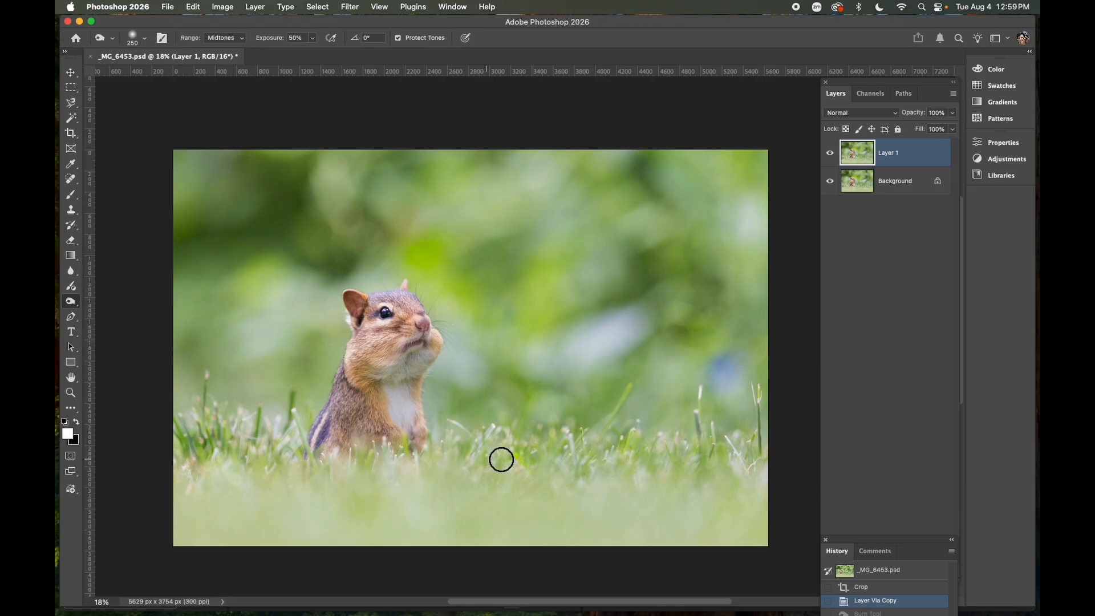
Set the Burn brush to 400 px and darken the bright background area right of the chipmunk
{"action": "scroll", "coordinate": [567, 354], "scroll_direction": "left", "scroll_amount": 2}
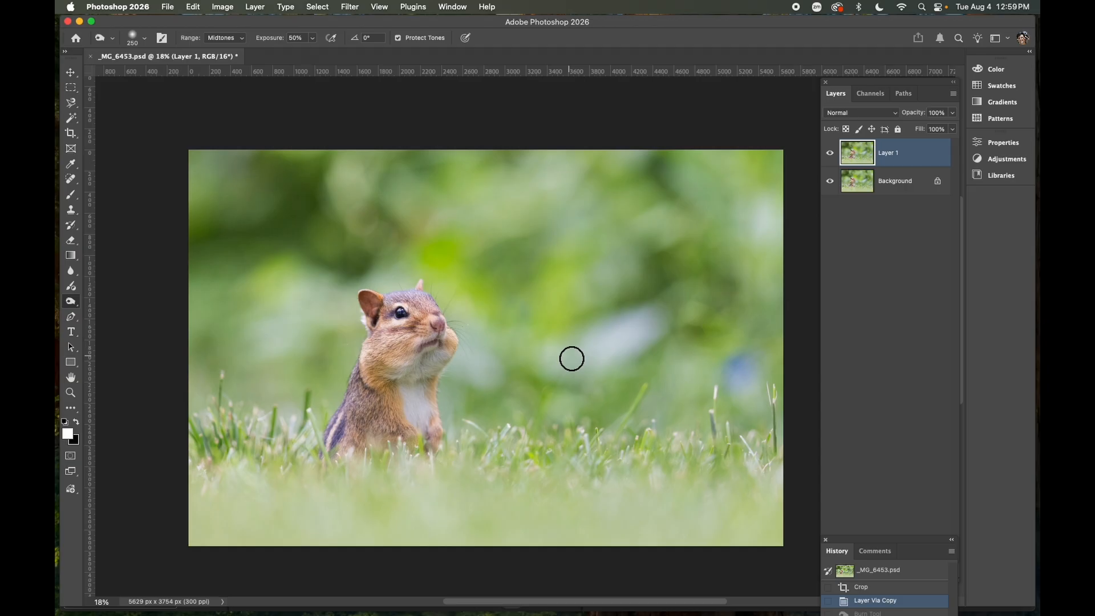
{"action": "key", "text": "bracketright"}
{"action": "key", "text": "bracketright"}
{"action": "key", "text": "bracketright"}
{"action": "key", "text": "bracketright"}
{"action": "key", "text": "bracketright"}
{"action": "key", "text": "bracketright"}
{"action": "key", "text": "bracketright"}
{"action": "key", "text": "bracketright"}
{"action": "key", "text": "bracketright"}
{"action": "key", "text": "bracketright"}
{"action": "key", "text": "bracketright"}
{"action": "key", "text": "bracketright"}
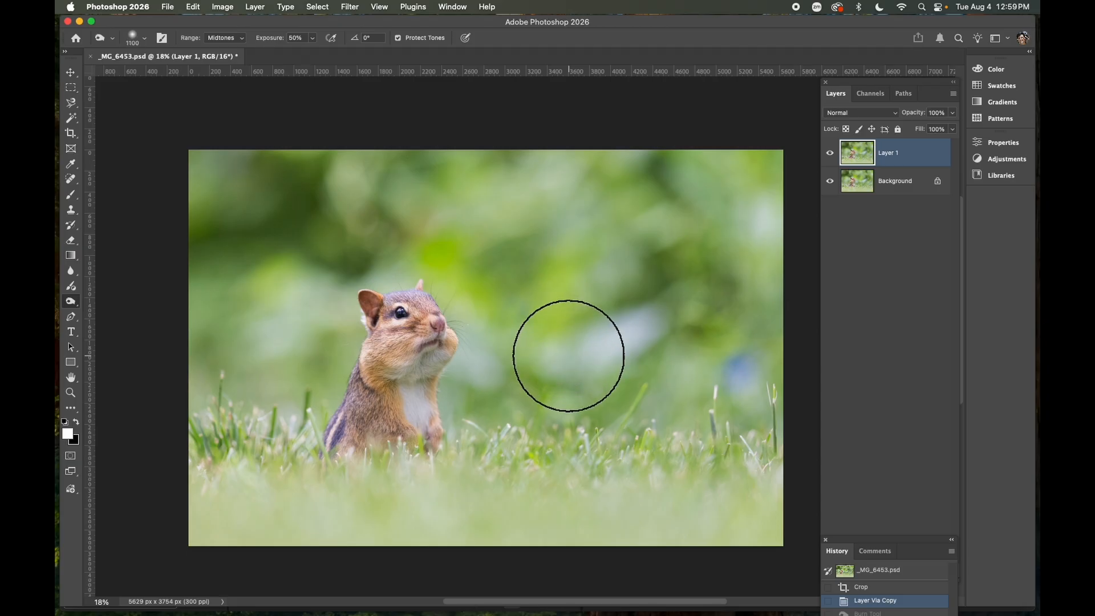
{"action": "key", "text": "bracketleft"}
{"action": "key", "text": "bracketleft"}
{"action": "key", "text": "bracketleft"}
{"action": "key", "text": "bracketleft"}
{"action": "key", "text": "bracketleft"}
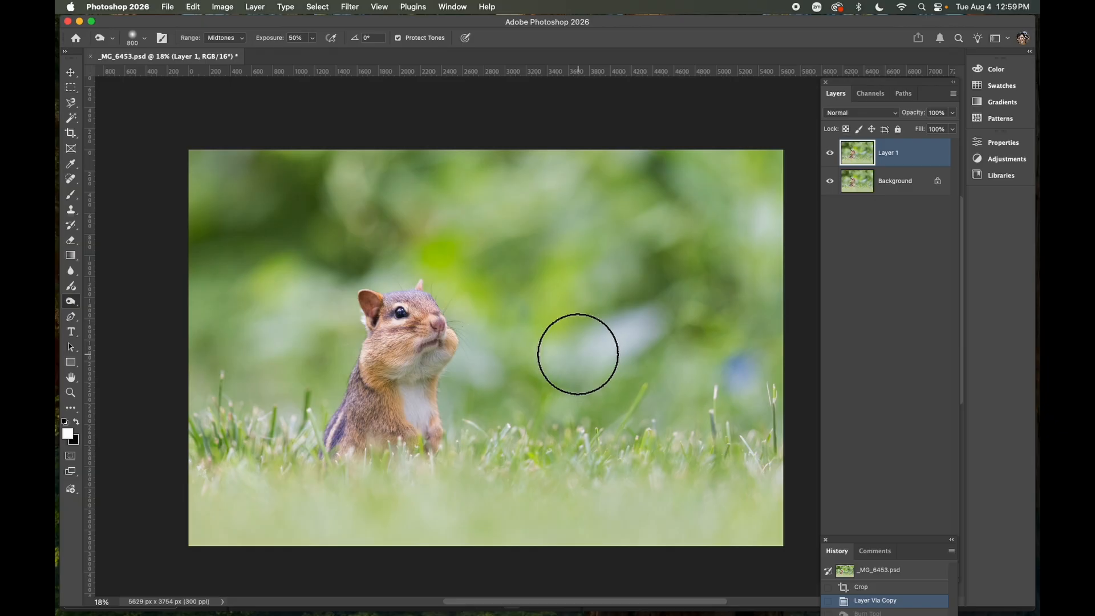
{"action": "key", "text": "bracketleft"}
{"action": "key", "text": "bracketleft"}
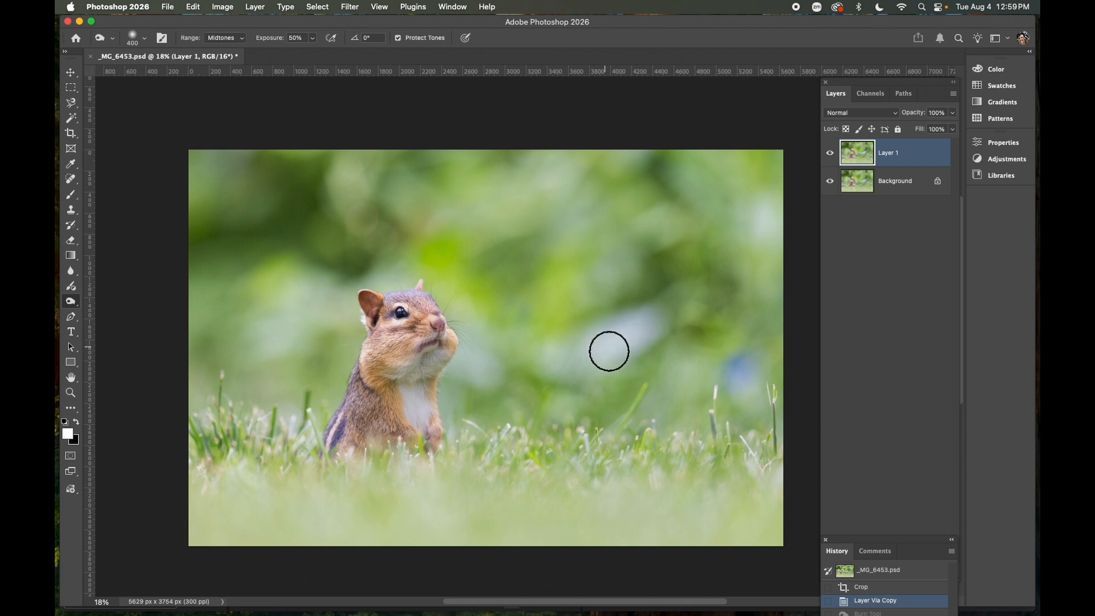
{"action": "left_click_drag", "start_coordinate": [611, 350], "coordinate": [658, 323]}
Burn another background spot, then enlarge the brush to 700 px and burn the upper-right corner twice
{"action": "scroll", "coordinate": [658, 323], "scroll_direction": "down", "scroll_amount": 2}
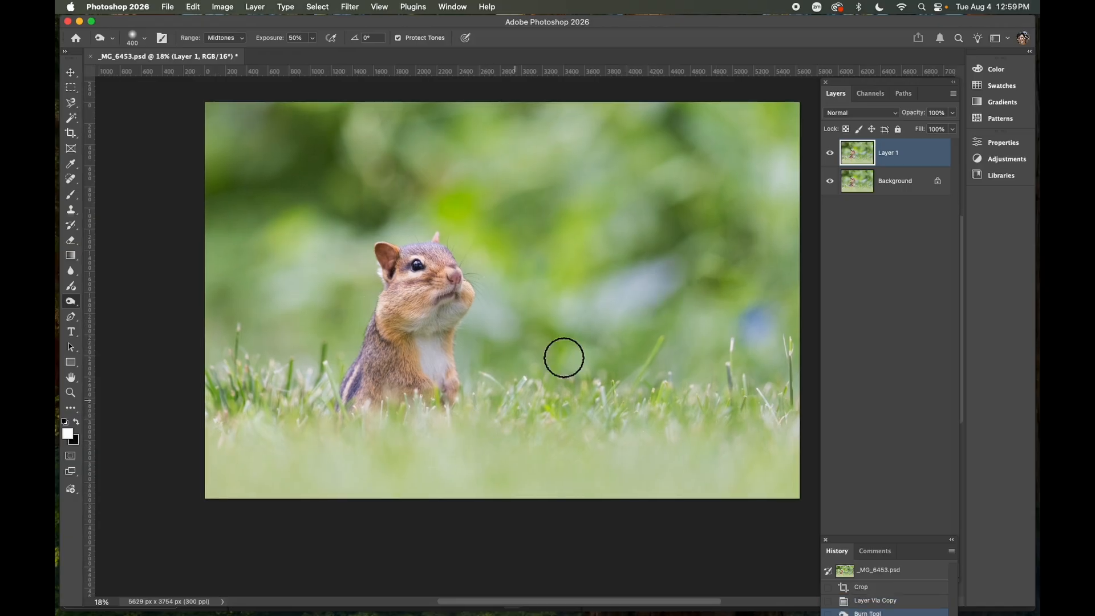
{"action": "left_click", "coordinate": [653, 289]}
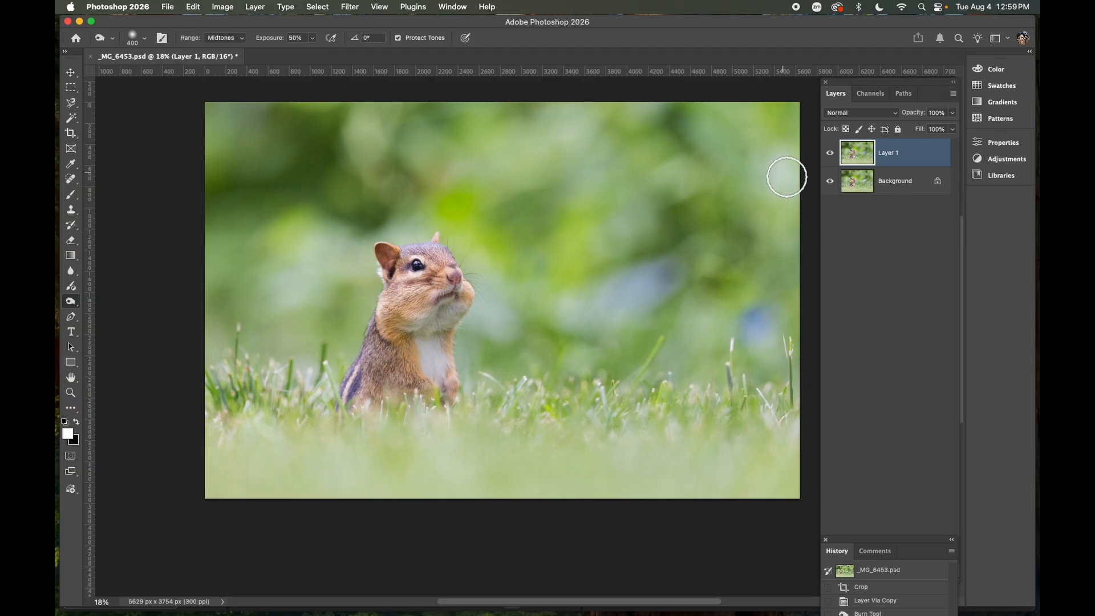
{"action": "key", "text": "bracketright"}
{"action": "key", "text": "bracketright"}
{"action": "key", "text": "bracketright"}
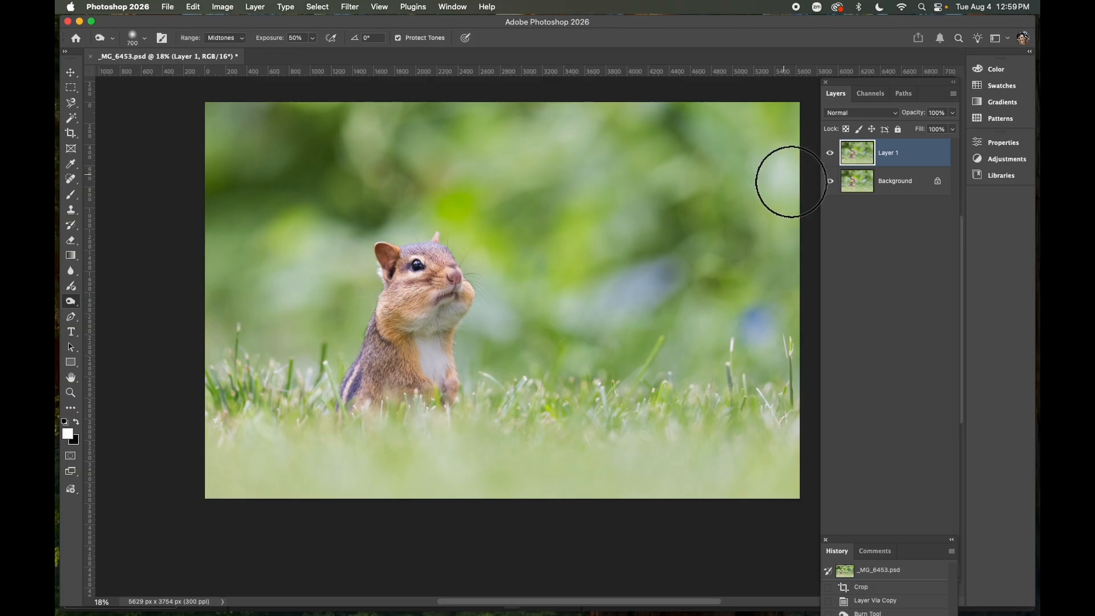
{"action": "left_click", "coordinate": [793, 181]}
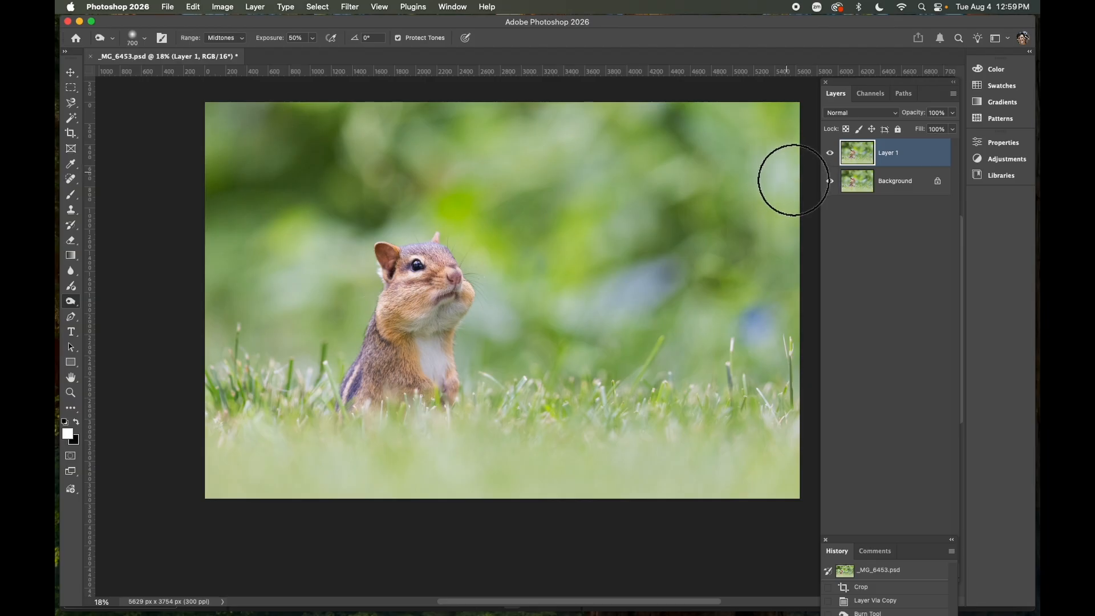
{"action": "left_click", "coordinate": [793, 181]}
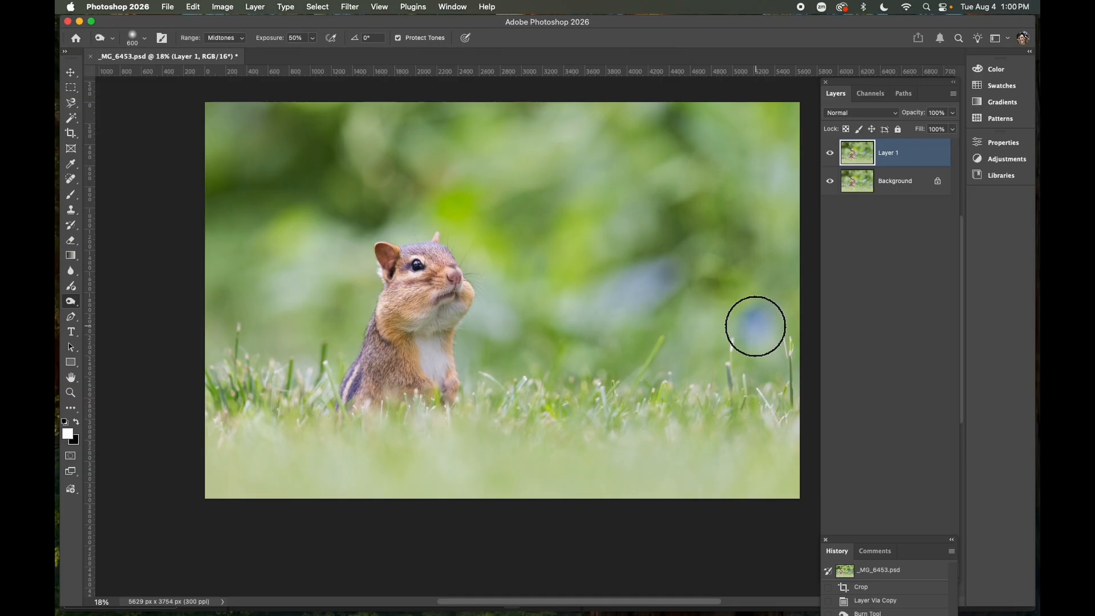
Reduce the brush to 500 px and burn the bluish patch on the right side of the background
{"action": "key", "text": "bracketleft"}
{"action": "key", "text": "bracketleft"}
{"action": "left_click", "coordinate": [756, 326]}
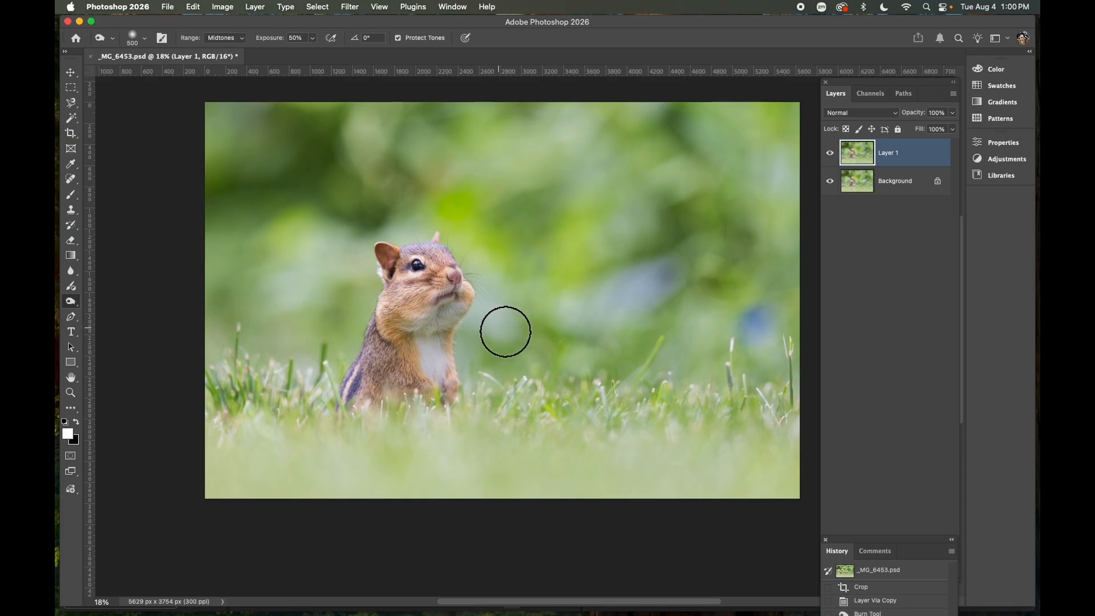
{"action": "key", "text": "bracketright"}
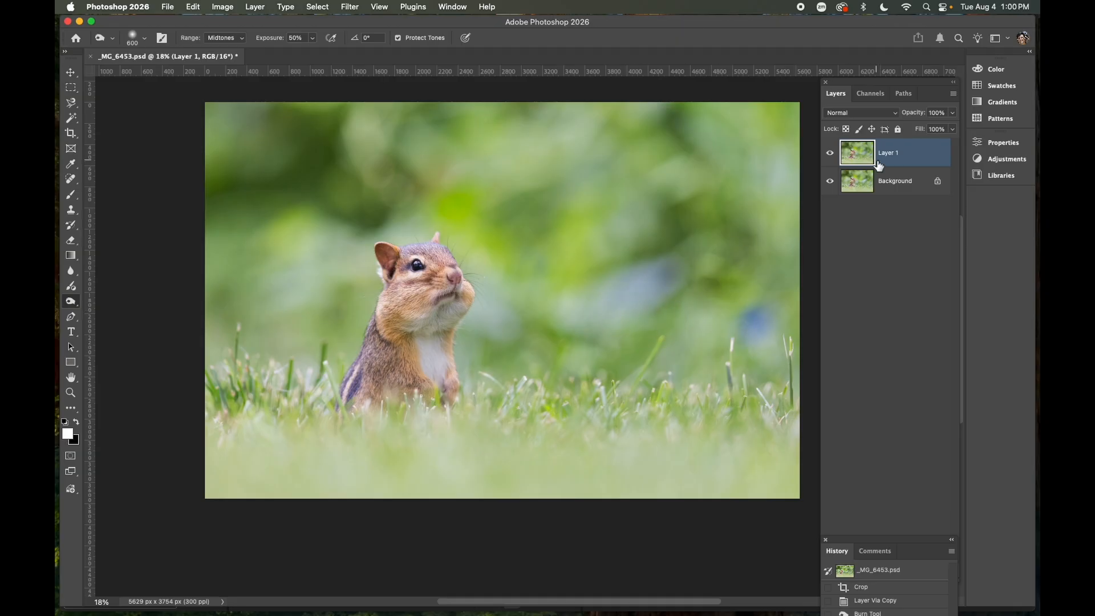
Duplicate Layer 1 to make a separate layer for retouching the chipmunk's eye
{"action": "key", "text": "super+j"}
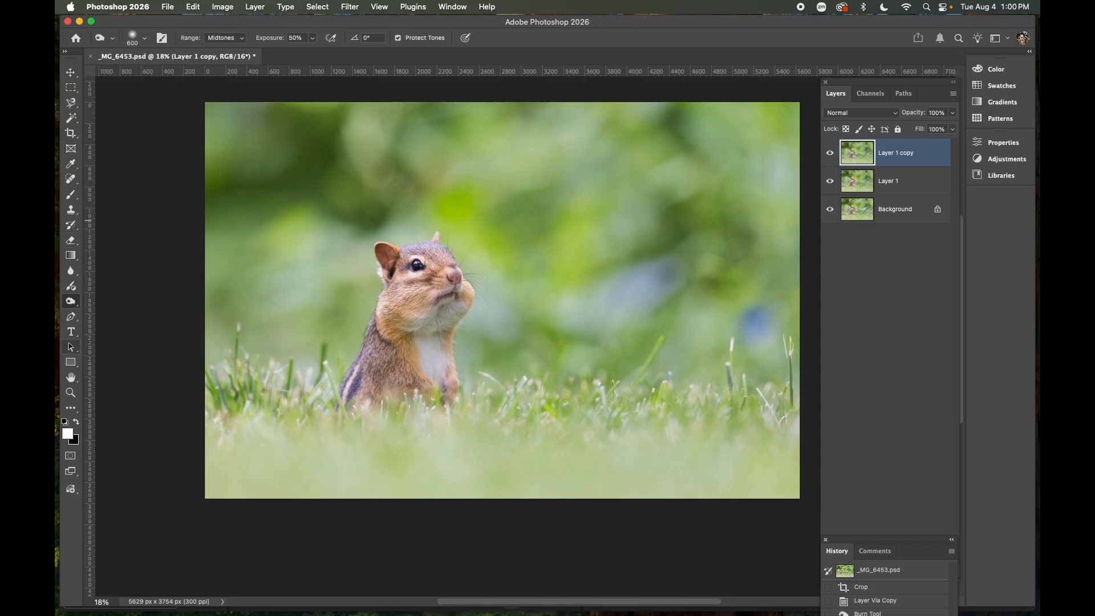
{"action": "left_click", "coordinate": [70, 392]}
{"action": "left_click", "coordinate": [418, 265]}
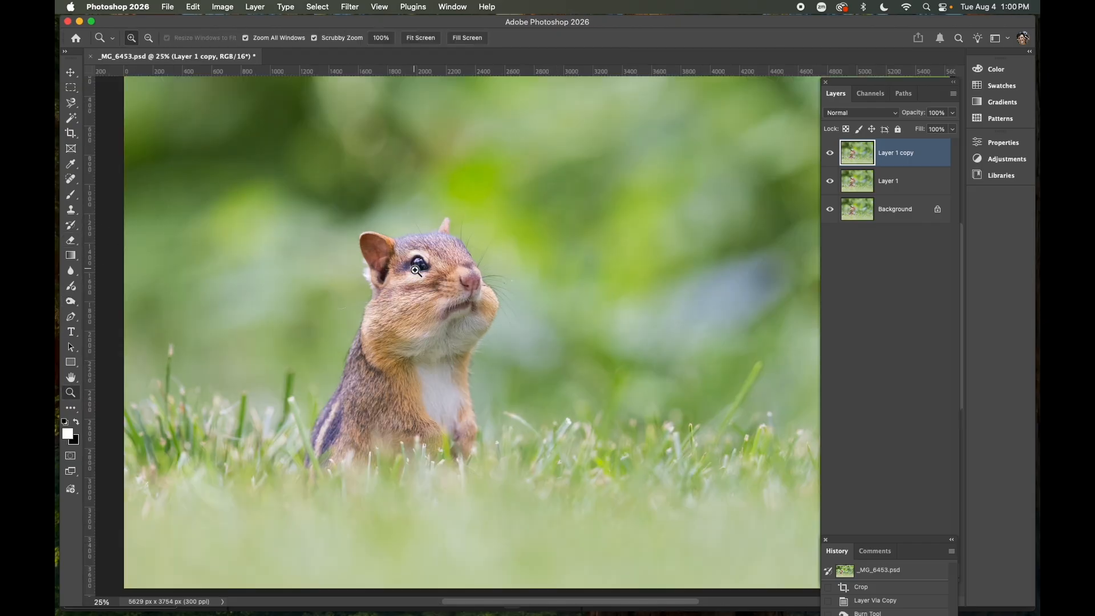
{"action": "left_click", "coordinate": [421, 269]}
{"action": "left_click", "coordinate": [421, 268]}
{"action": "left_click", "coordinate": [420, 268]}
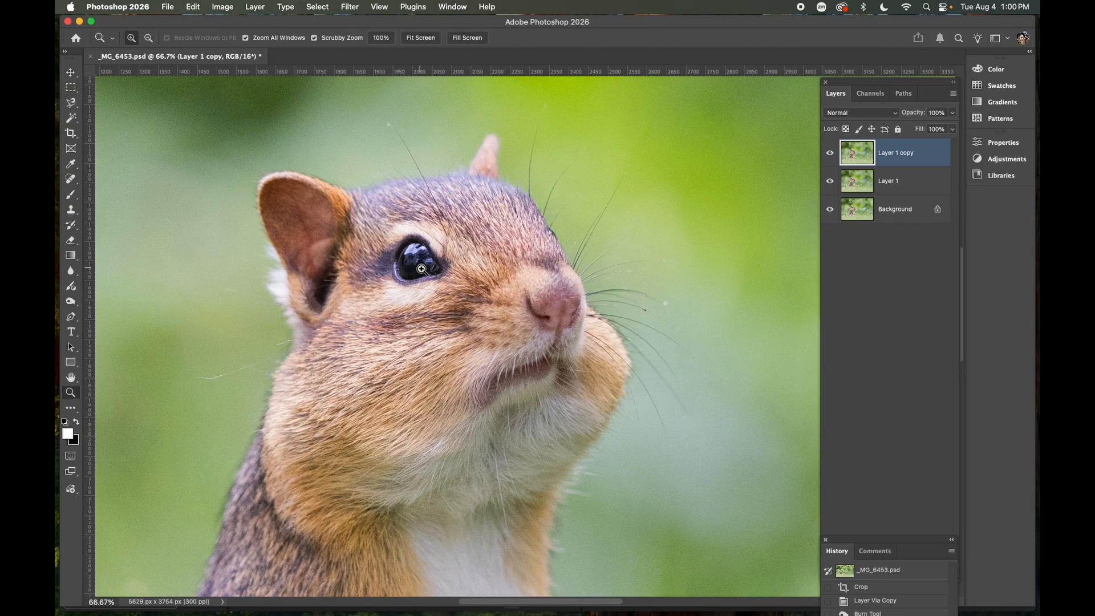
{"action": "left_click", "coordinate": [421, 269]}
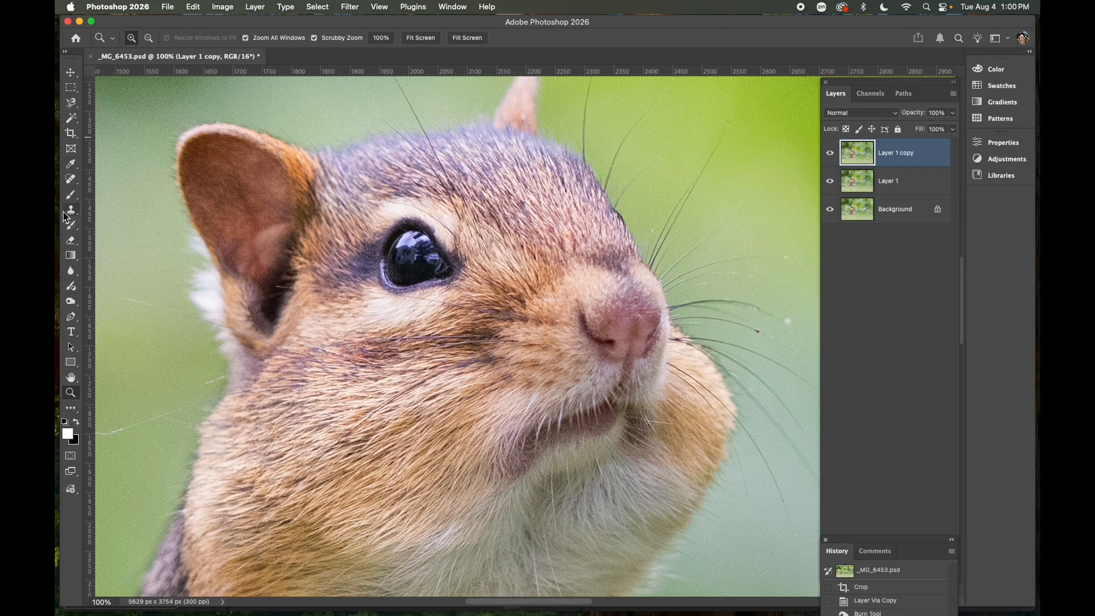
Select the Burn tool, shrink the brush to 25 px and darken the left rim of the eye
{"action": "left_click", "coordinate": [71, 303], "text": "alt"}
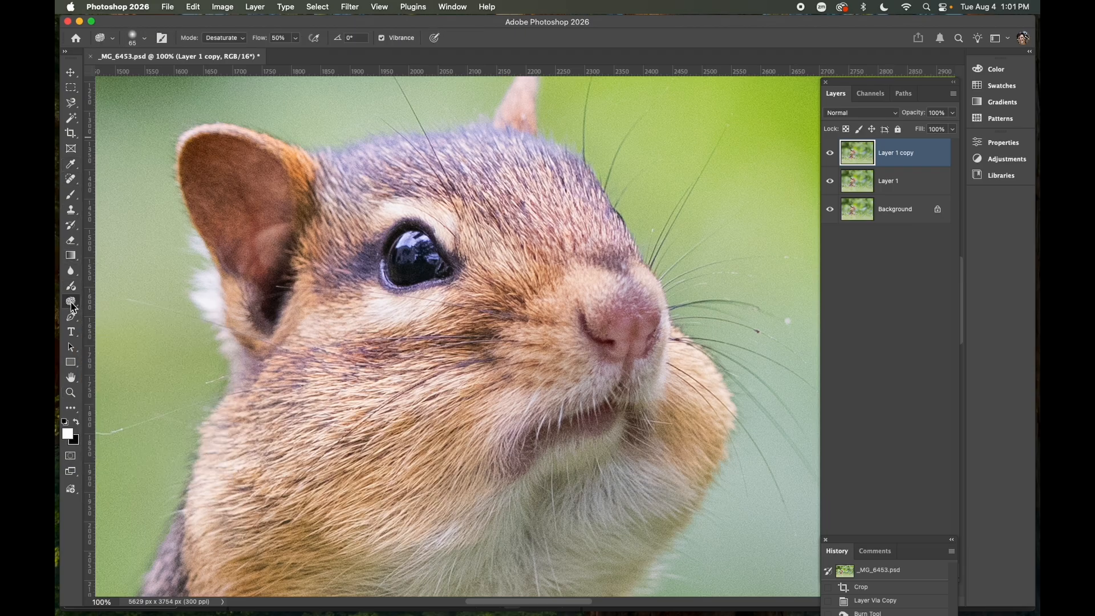
{"action": "left_click", "coordinate": [71, 305], "text": "alt"}
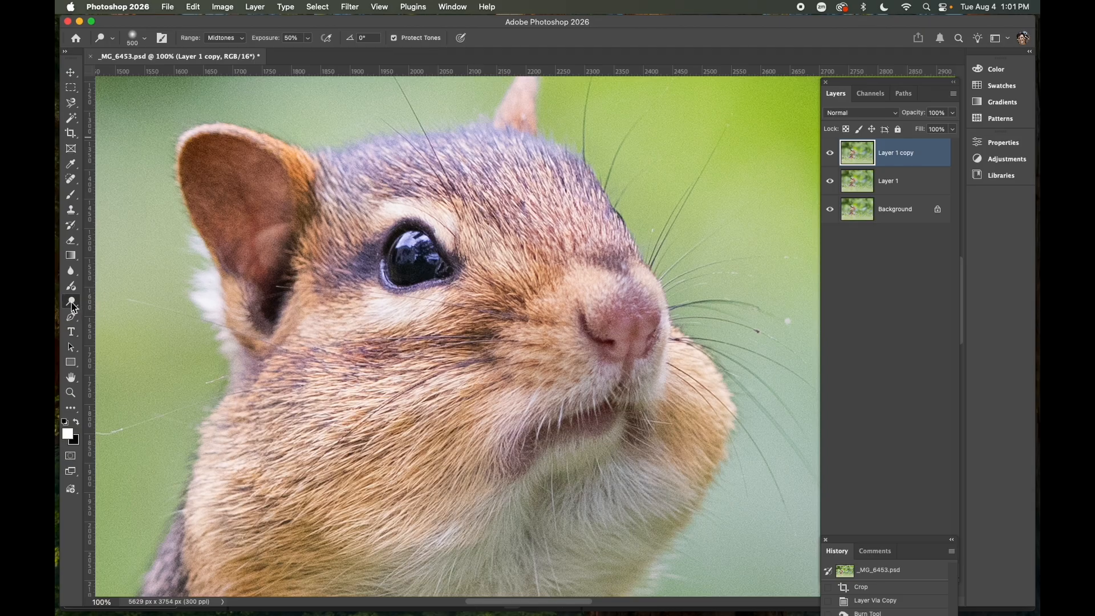
{"action": "key", "text": "bracketleft"}
{"action": "key", "text": "bracketleft"}
{"action": "key", "text": "bracketleft"}
{"action": "key", "text": "bracketleft"}
{"action": "key", "text": "bracketleft"}
{"action": "key", "text": "bracketleft"}
{"action": "key", "text": "bracketleft"}
{"action": "key", "text": "bracketleft"}
{"action": "key", "text": "bracketleft"}
{"action": "key", "text": "bracketleft"}
{"action": "key", "text": "bracketleft"}
{"action": "key", "text": "bracketleft"}
{"action": "key", "text": "bracketleft"}
{"action": "key", "text": "bracketleft"}
{"action": "key", "text": "bracketleft"}
{"action": "mouse_move", "coordinate": [438, 263]}
{"action": "left_mouse_down"}
{"action": "mouse_move", "coordinate": [450, 262]}
{"action": "mouse_move", "coordinate": [404, 247]}
{"action": "mouse_move", "coordinate": [385, 266]}
{"action": "left_mouse_up"}
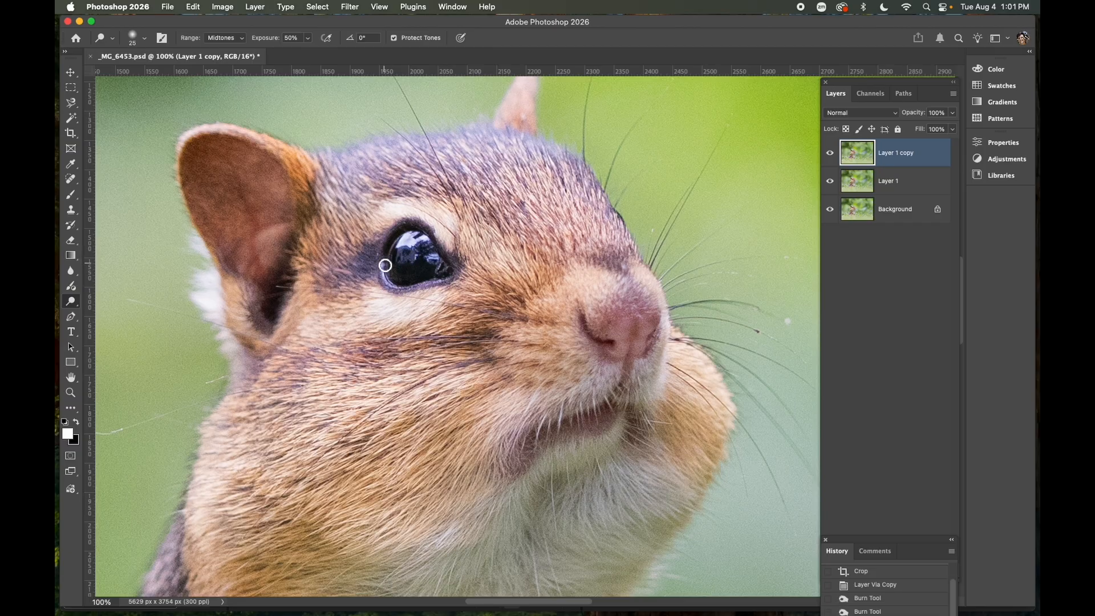
Reduce the brush to 15 px and burn the eye's lower and upper rims
{"action": "key", "text": "bracketleft"}
{"action": "mouse_move", "coordinate": [387, 282]}
{"action": "left_mouse_down"}
{"action": "mouse_move", "coordinate": [445, 285]}
{"action": "mouse_move", "coordinate": [410, 287]}
{"action": "left_mouse_up"}
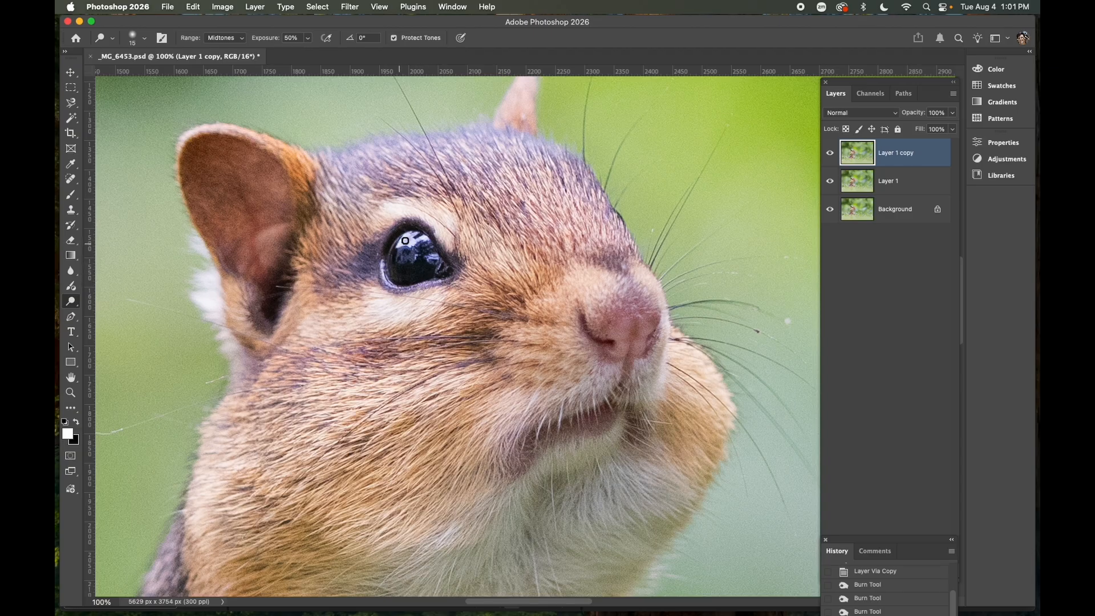
{"action": "left_click_drag", "start_coordinate": [412, 242], "coordinate": [420, 243]}
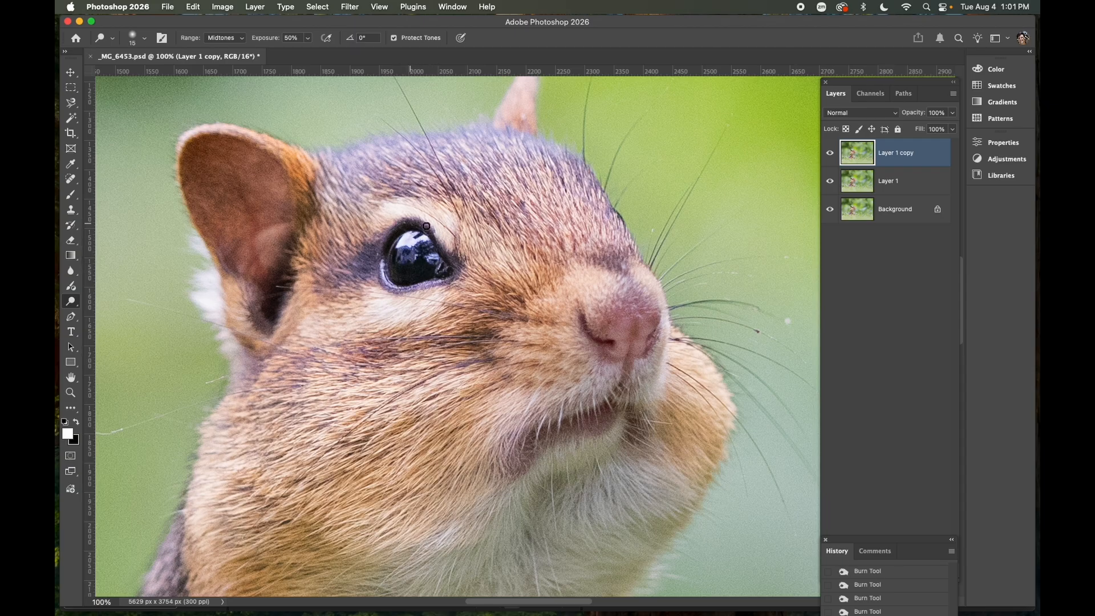
Enlarge the burn brush to 40 px and view the whole chipmunk photo
{"action": "key", "text": "bracketright"}
{"action": "key", "text": "bracketright"}
{"action": "key", "text": "bracketright"}
{"action": "key", "text": "bracketright"}
{"action": "key", "text": "bracketright"}
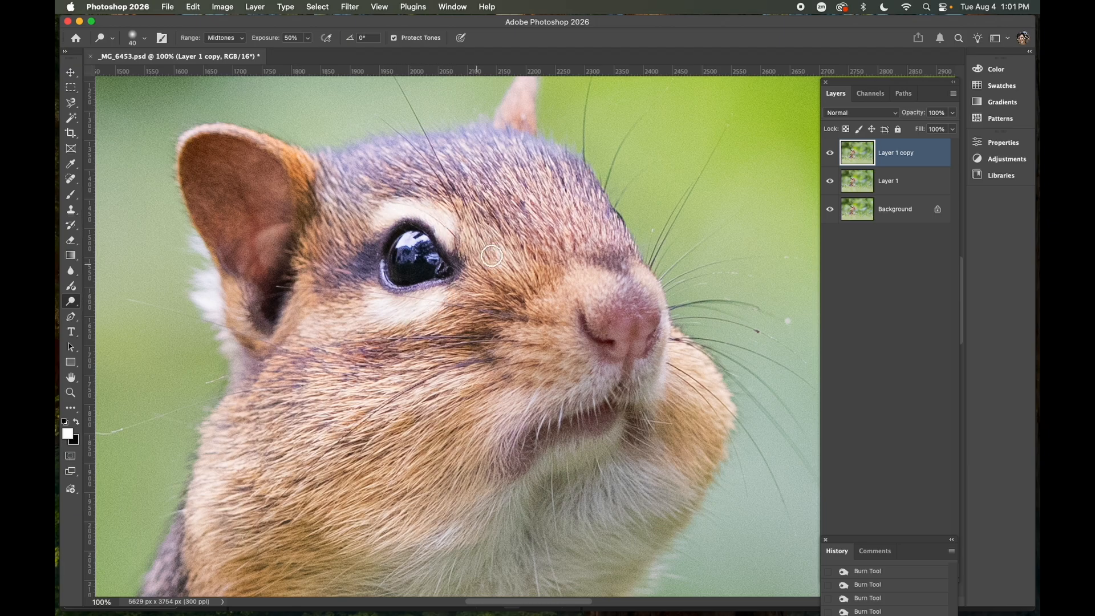
{"action": "left_click", "coordinate": [71, 392]}
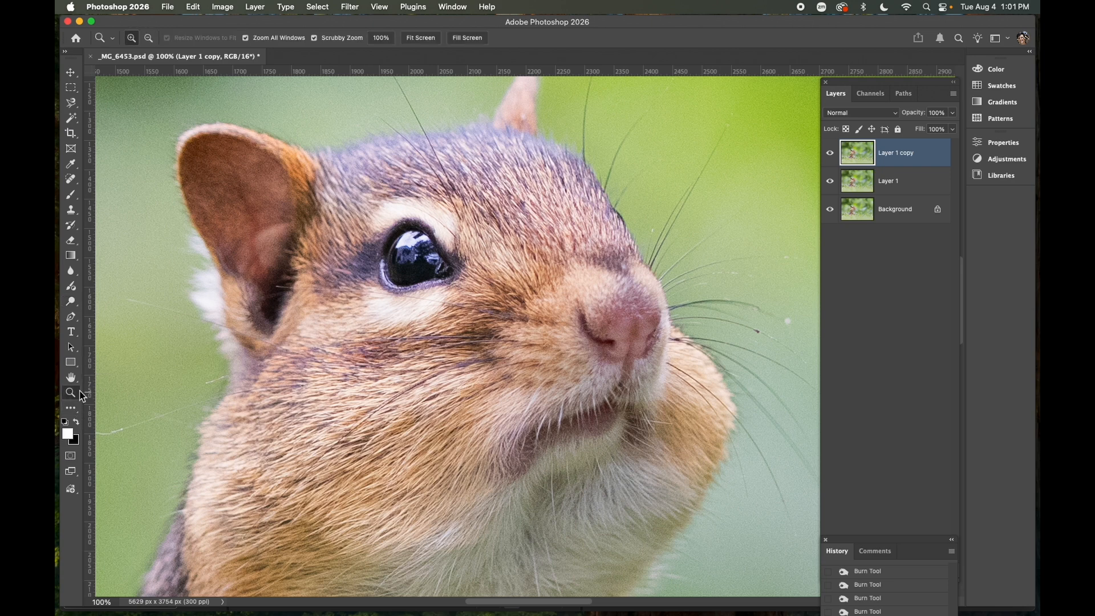
{"action": "left_click", "coordinate": [424, 373], "text": "alt"}
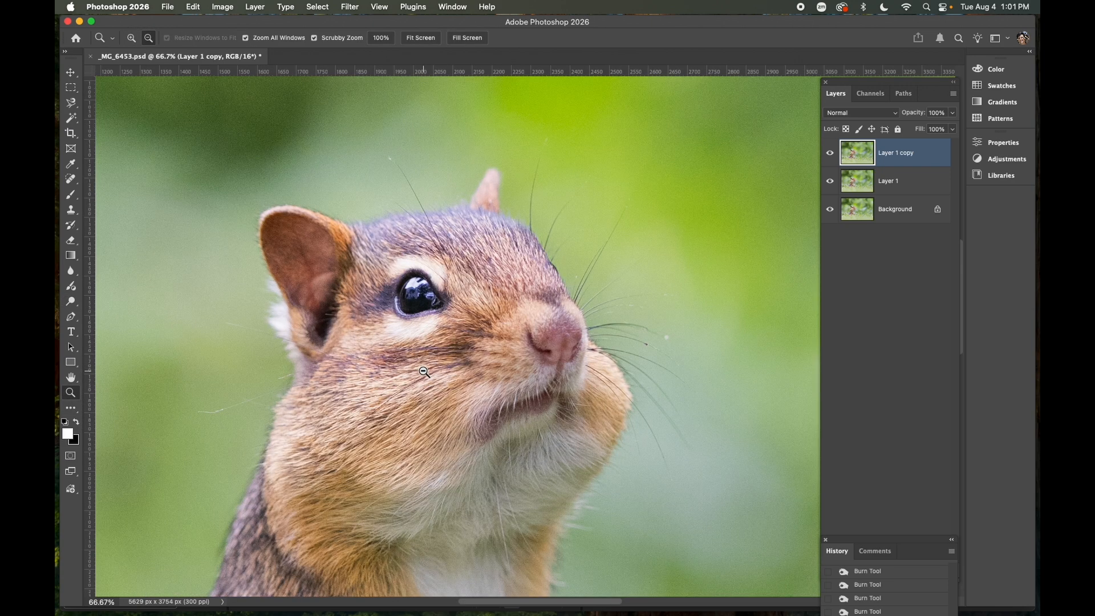
{"action": "left_click", "coordinate": [424, 372], "text": "alt"}
{"action": "left_click", "coordinate": [425, 373], "text": "alt"}
{"action": "left_click", "coordinate": [425, 373], "text": "alt"}
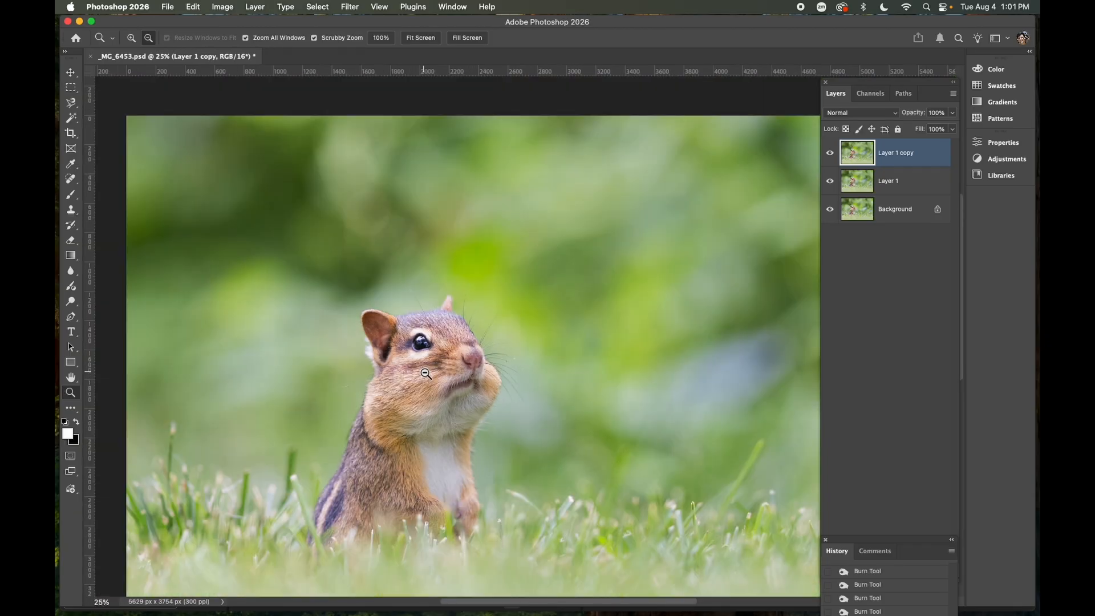
{"action": "left_click", "coordinate": [426, 374], "text": "alt"}
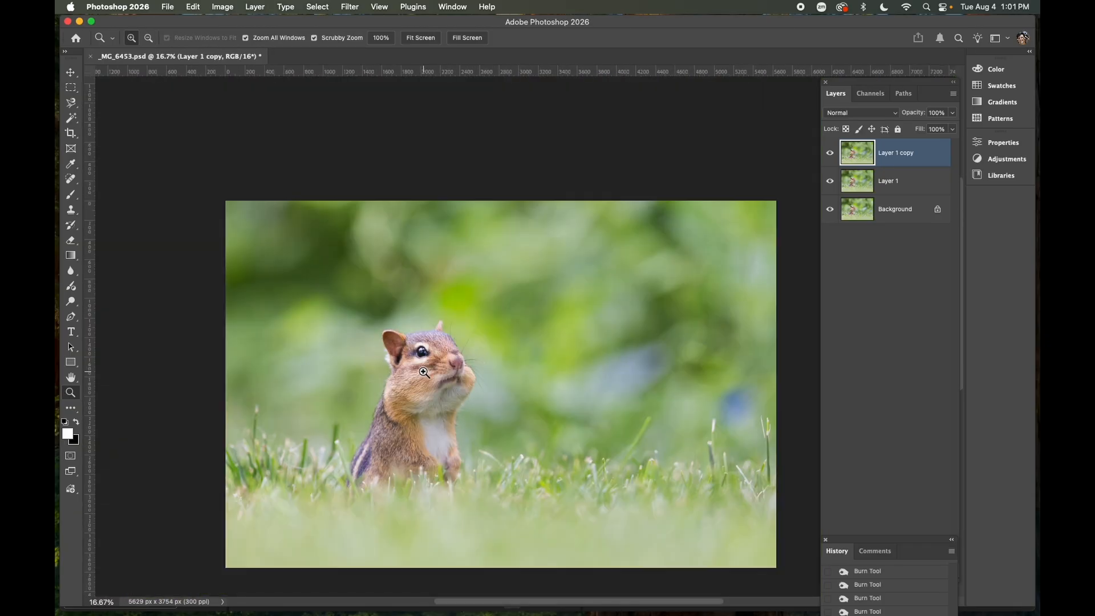
{"action": "scroll", "coordinate": [429, 372], "scroll_direction": "down", "scroll_amount": 3}
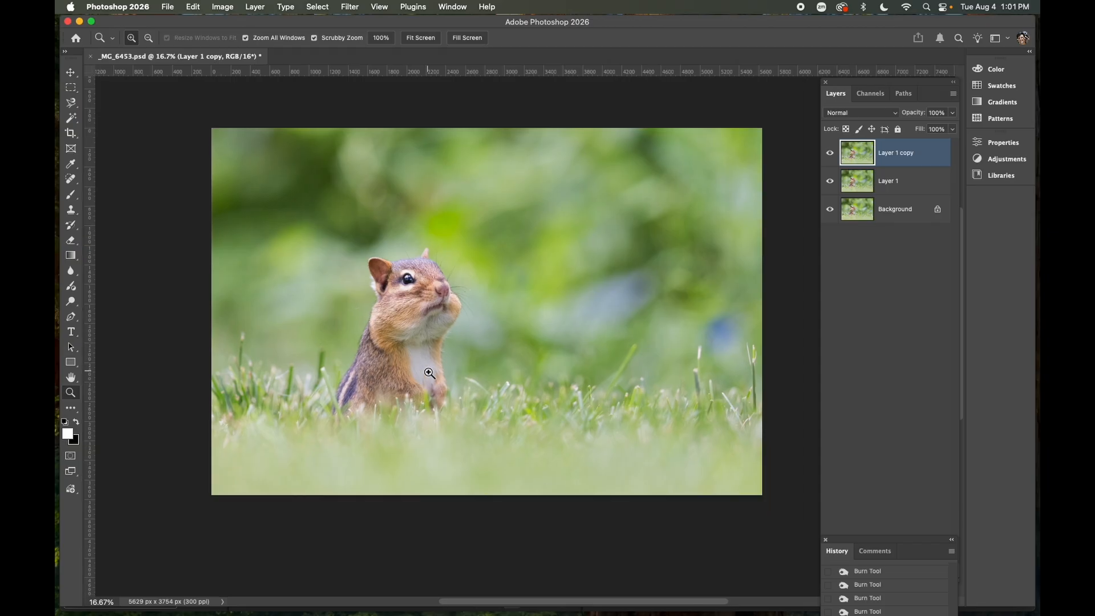
Toggle the visibility of Layer 1 copy and Layer 1 to compare the retouching with the original
{"action": "left_click", "coordinate": [830, 153]}
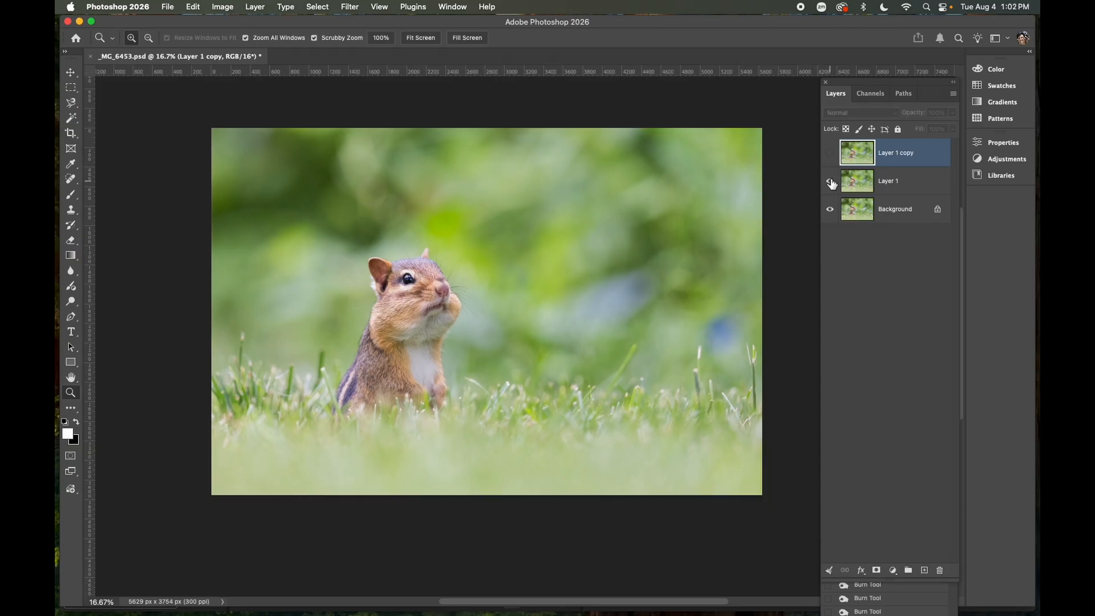
{"action": "left_click", "coordinate": [831, 182]}
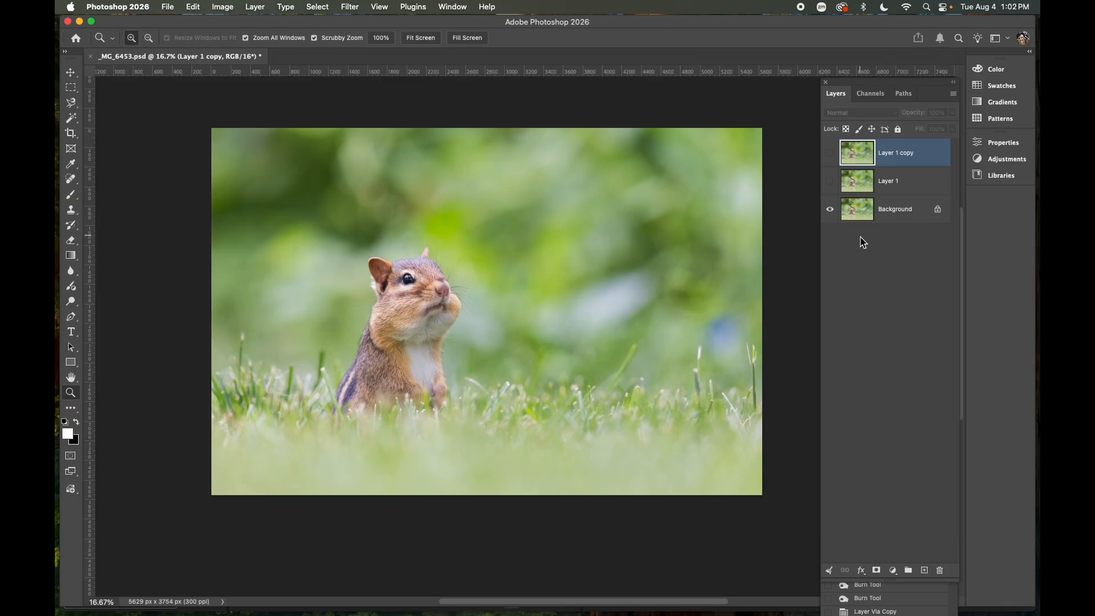
{"action": "left_click", "coordinate": [830, 182]}
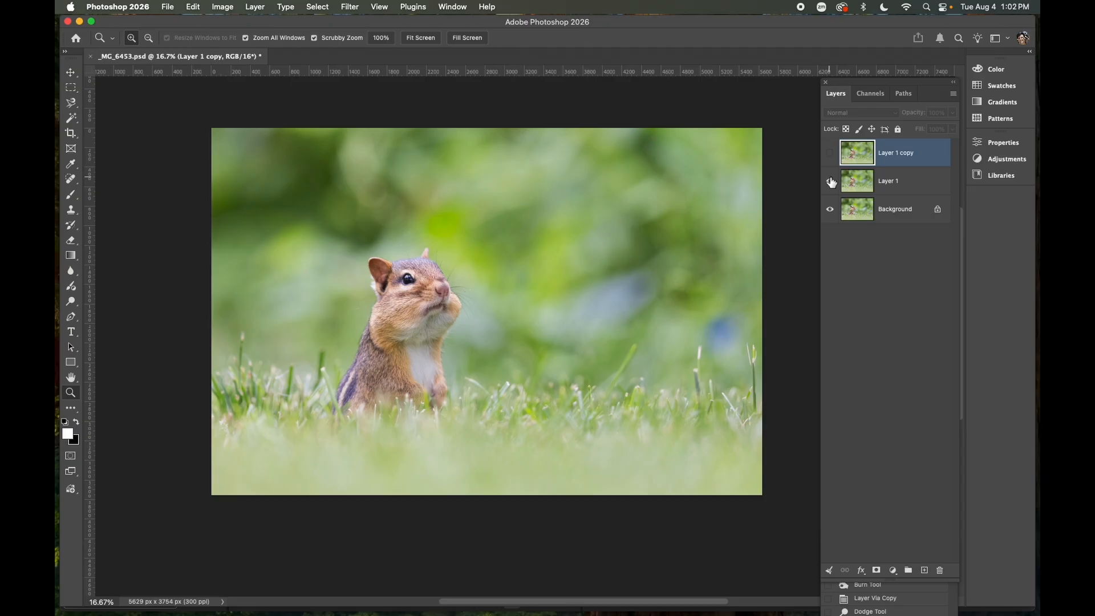
{"action": "left_click", "coordinate": [832, 154]}
{"action": "left_click", "coordinate": [832, 154]}
{"action": "left_click", "coordinate": [832, 153]}
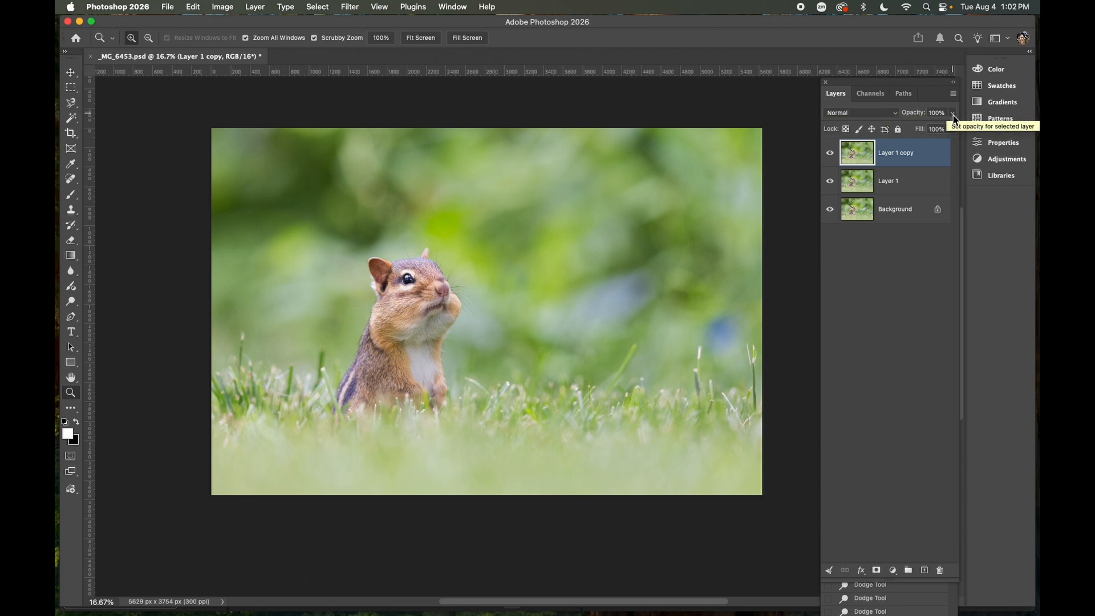
Lower Layer 1 copy's opacity to 86% and compare it by toggling the layer's visibility
{"action": "left_click", "coordinate": [953, 114]}
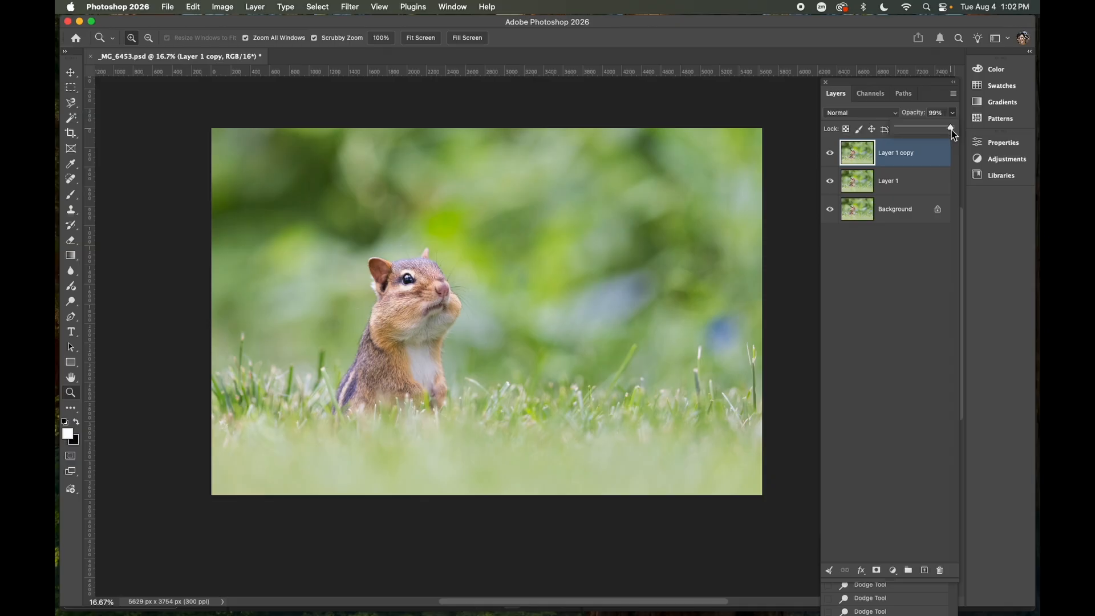
{"action": "mouse_move", "coordinate": [952, 130]}
{"action": "left_mouse_down"}
{"action": "mouse_move", "coordinate": [871, 139]}
{"action": "mouse_move", "coordinate": [940, 132]}
{"action": "left_mouse_up"}
{"action": "left_click", "coordinate": [832, 154]}
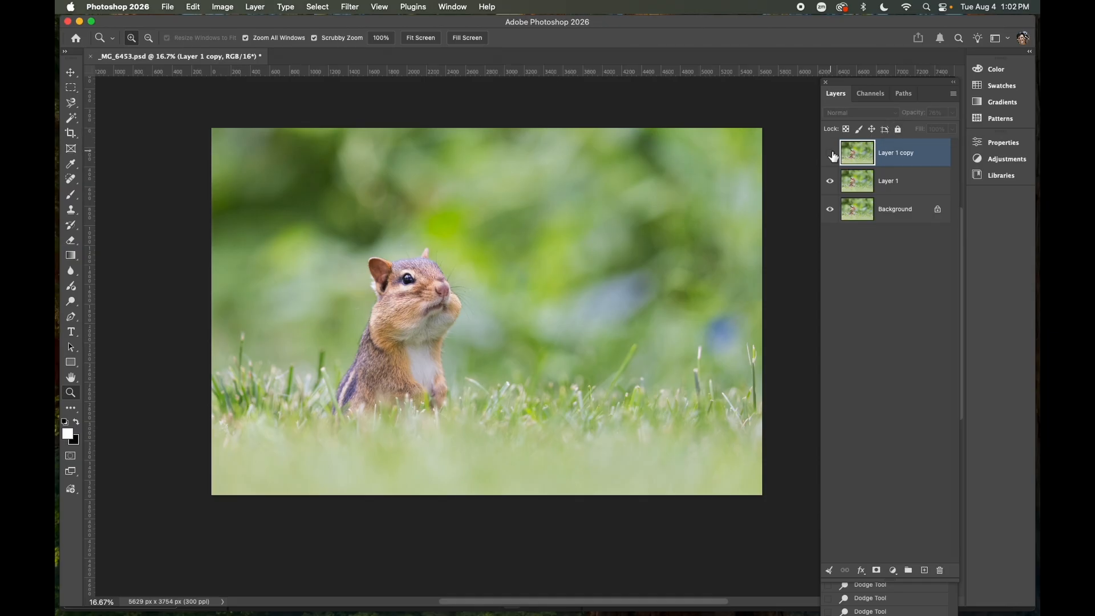
{"action": "left_click", "coordinate": [831, 154]}
{"action": "left_click", "coordinate": [952, 113]}
{"action": "left_click_drag", "start_coordinate": [938, 129], "coordinate": [944, 131]}
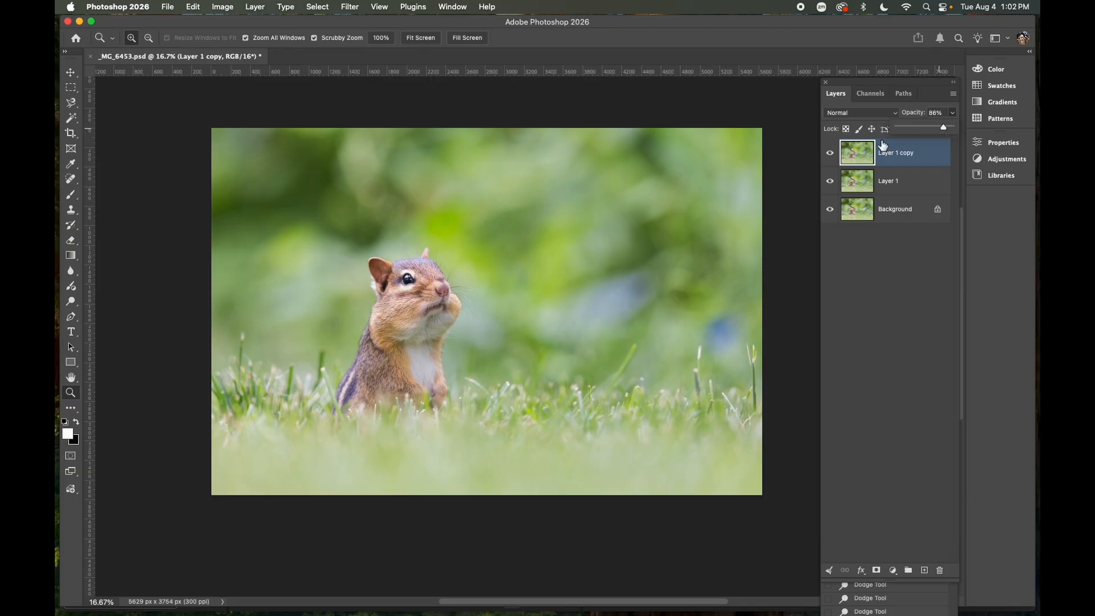
{"action": "left_click", "coordinate": [830, 154]}
{"action": "left_click", "coordinate": [831, 156]}
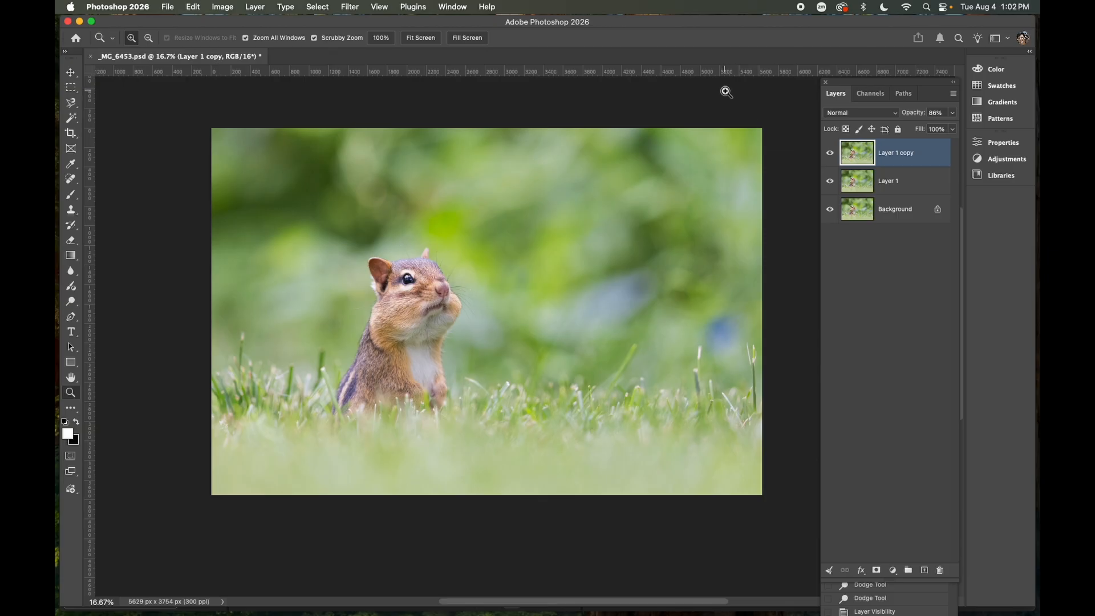
Open the Camera Raw Filter and draw a radial gradient mask centred on the chipmunk
{"action": "left_click", "coordinate": [349, 7]}
{"action": "left_click", "coordinate": [380, 98]}
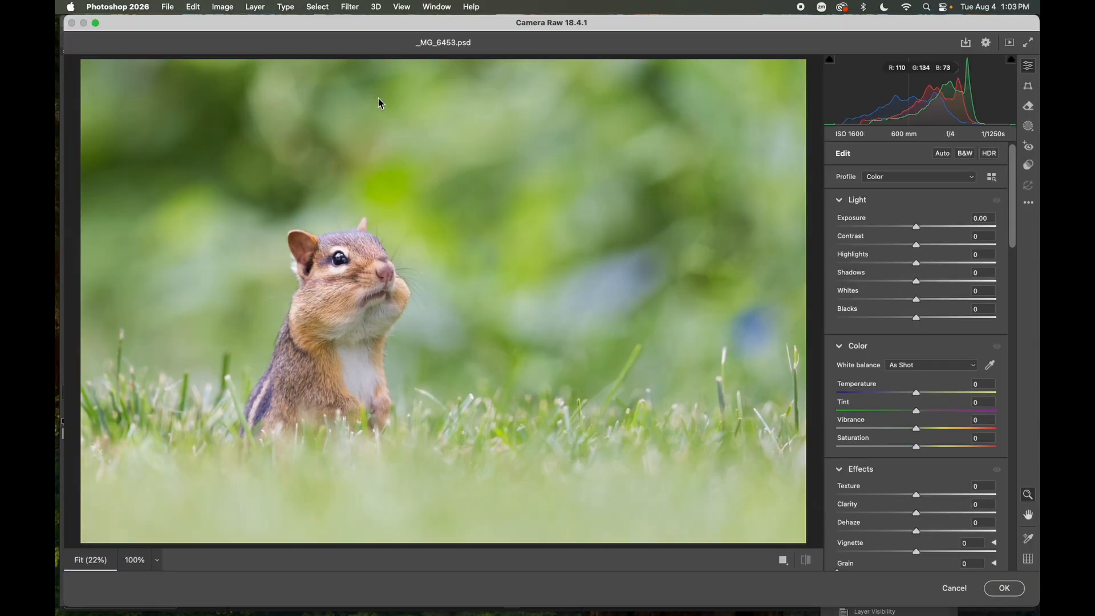
{"action": "left_click", "coordinate": [1029, 128]}
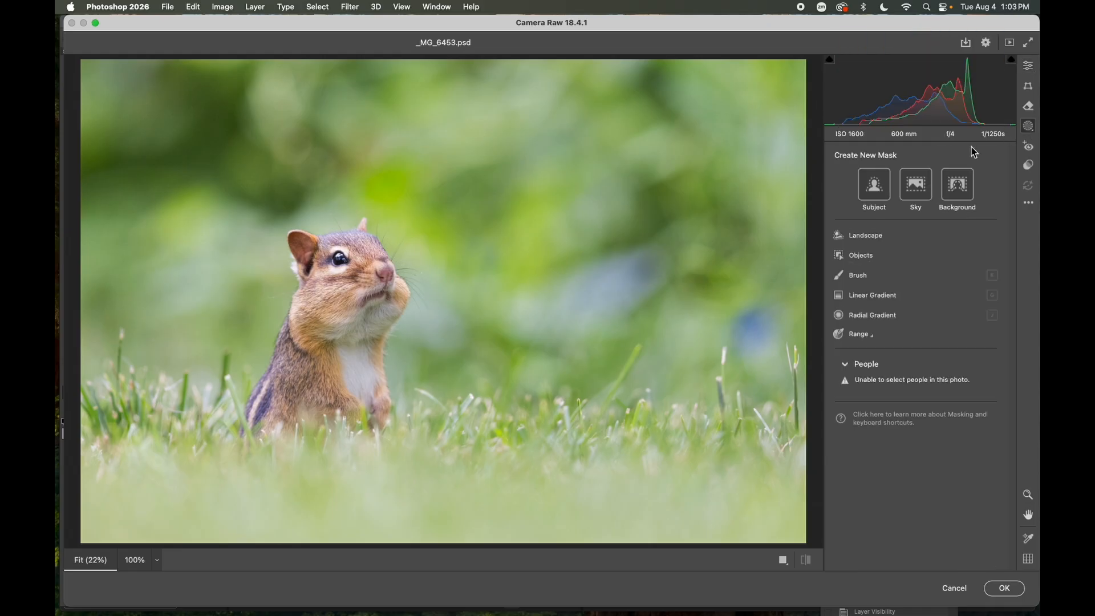
{"action": "left_click", "coordinate": [877, 317]}
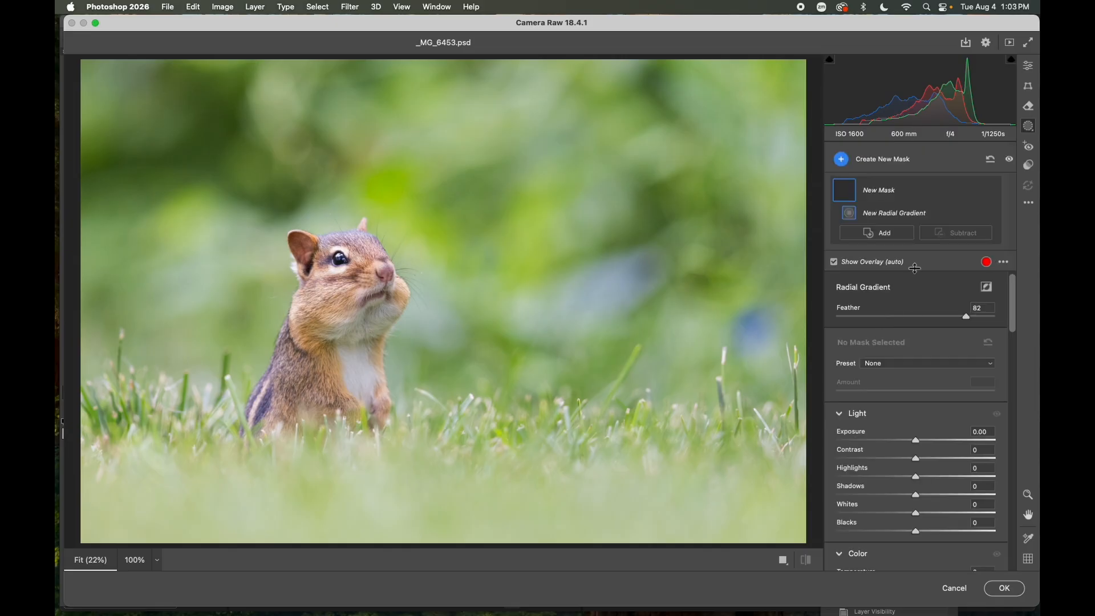
{"action": "left_click_drag", "start_coordinate": [279, 292], "coordinate": [371, 417]}
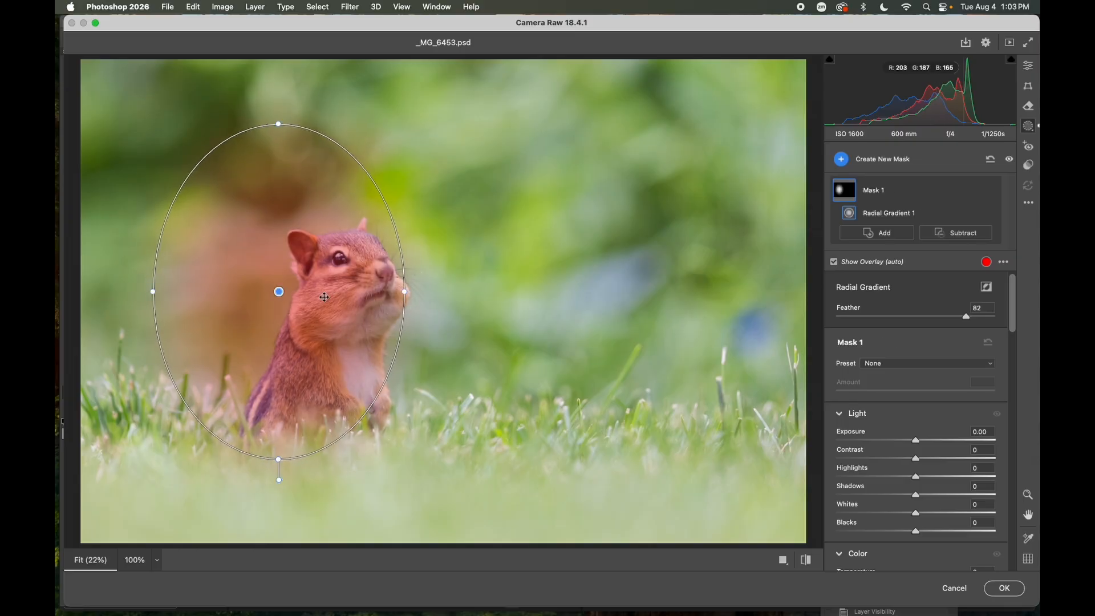
{"action": "left_click_drag", "start_coordinate": [309, 307], "coordinate": [358, 350]}
Invert the radial gradient mask, lower its exposure slightly and apply the filter
{"action": "mouse_move", "coordinate": [968, 214]}
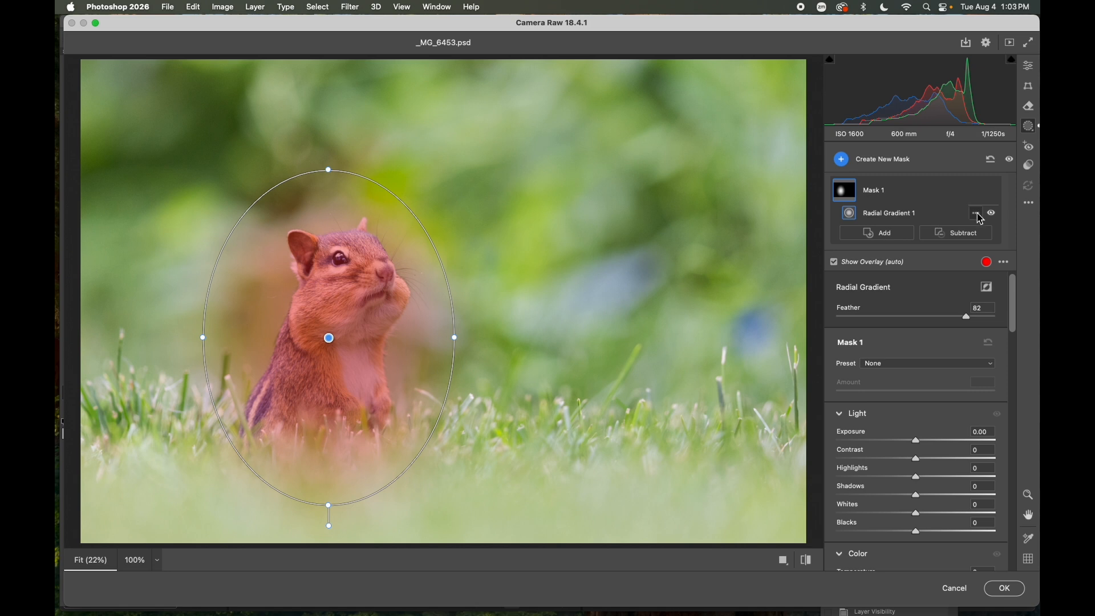
{"action": "left_click", "coordinate": [977, 213]}
{"action": "left_click", "coordinate": [912, 251]}
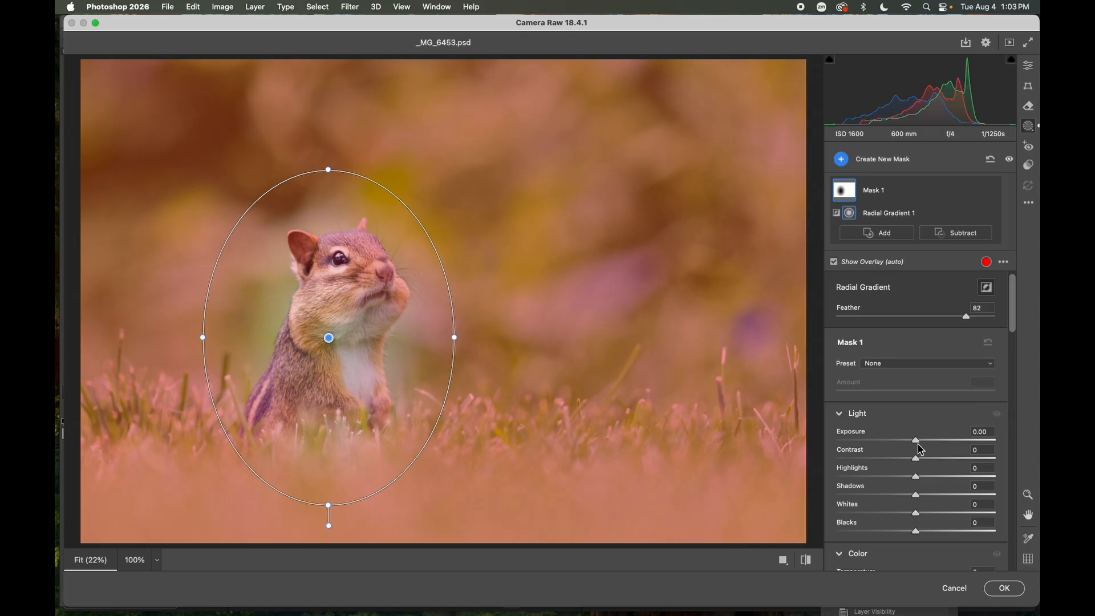
{"action": "left_click_drag", "start_coordinate": [917, 446], "coordinate": [901, 448]}
{"action": "left_click", "coordinate": [1004, 588]}
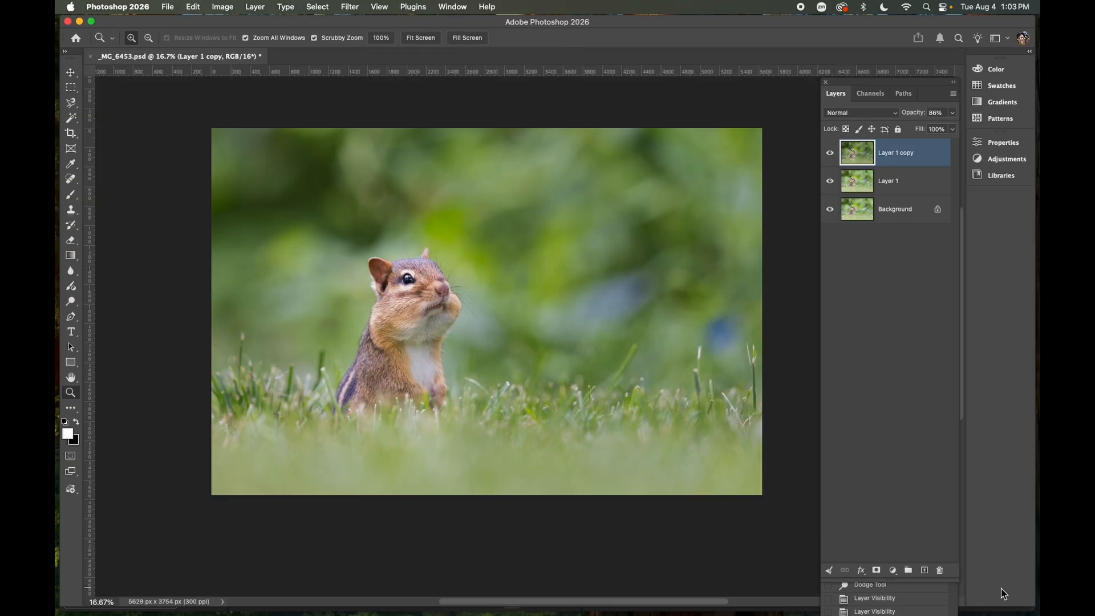
Select the Dodge tool, target the Background layer and enlarge the brush to 400 px
{"action": "left_click", "coordinate": [830, 154]}
{"action": "left_click", "coordinate": [831, 182]}
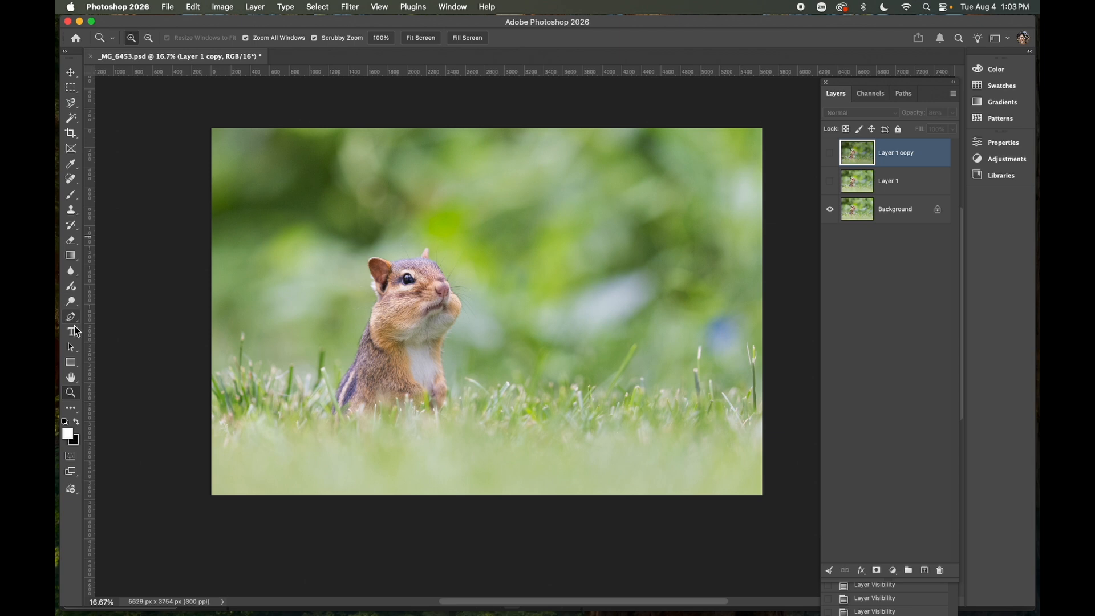
{"action": "left_click", "coordinate": [71, 301]}
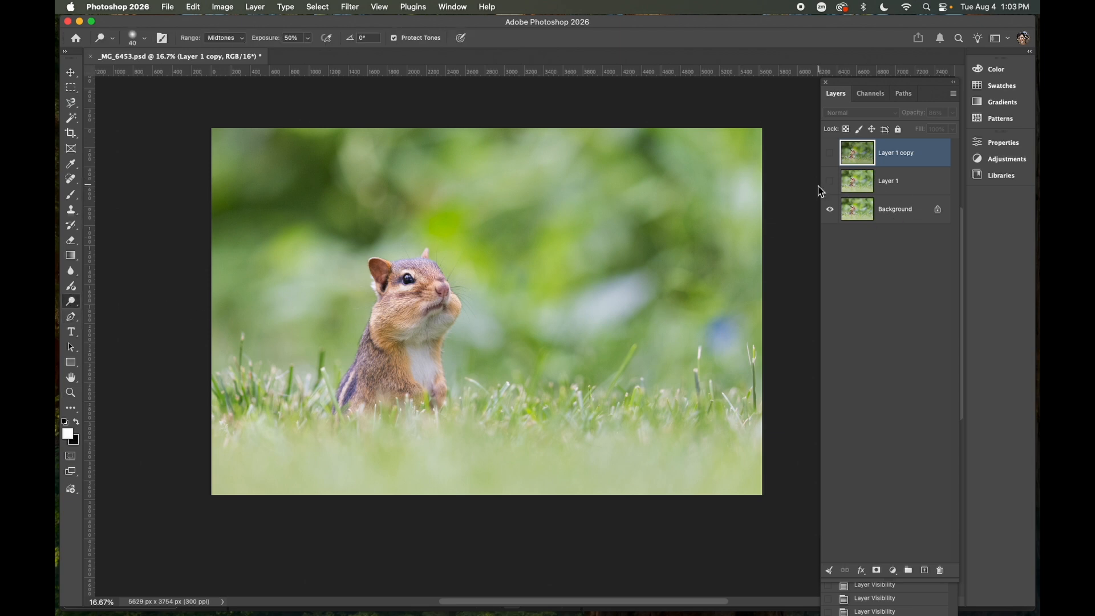
{"action": "left_click", "coordinate": [911, 213]}
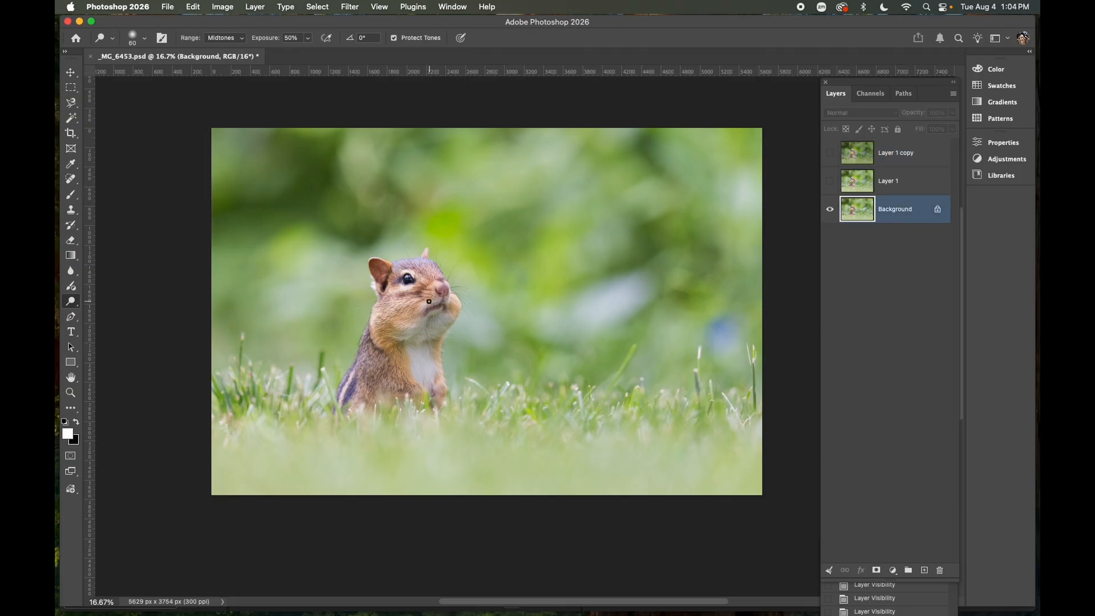
{"action": "key", "text": "bracketright"}
{"action": "key", "text": "bracketright"}
{"action": "key", "text": "bracketright"}
{"action": "key", "text": "bracketright"}
{"action": "key", "text": "bracketright"}
{"action": "key", "text": "bracketright"}
{"action": "key", "text": "bracketright"}
{"action": "key", "text": "bracketright"}
{"action": "key", "text": "bracketright"}
{"action": "key", "text": "bracketright"}
{"action": "key", "text": "bracketright"}
{"action": "left_click", "coordinate": [831, 182]}
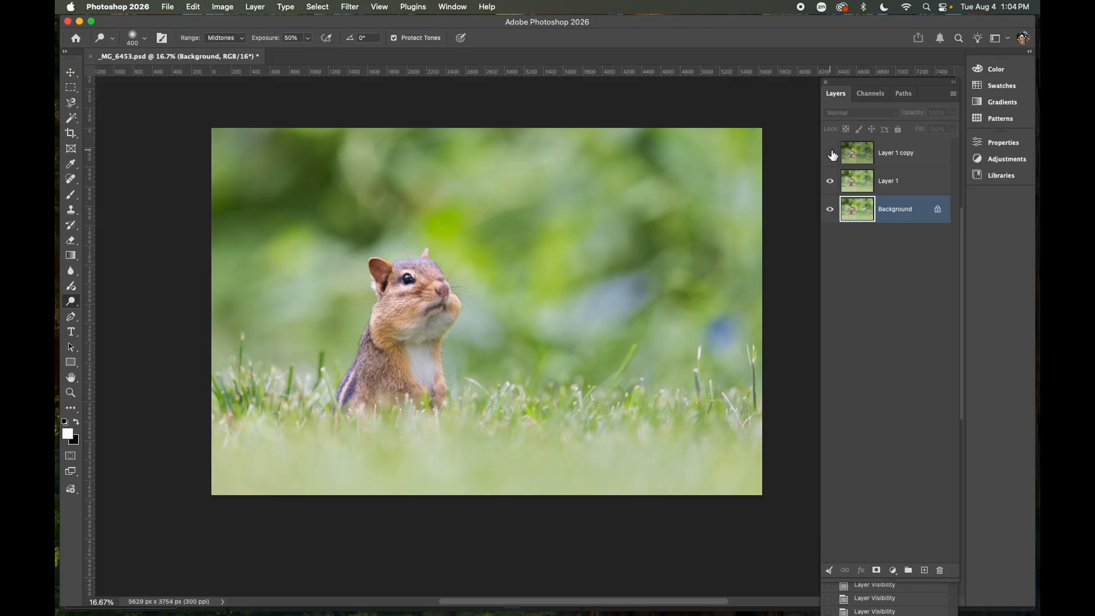
{"action": "left_click", "coordinate": [831, 154]}
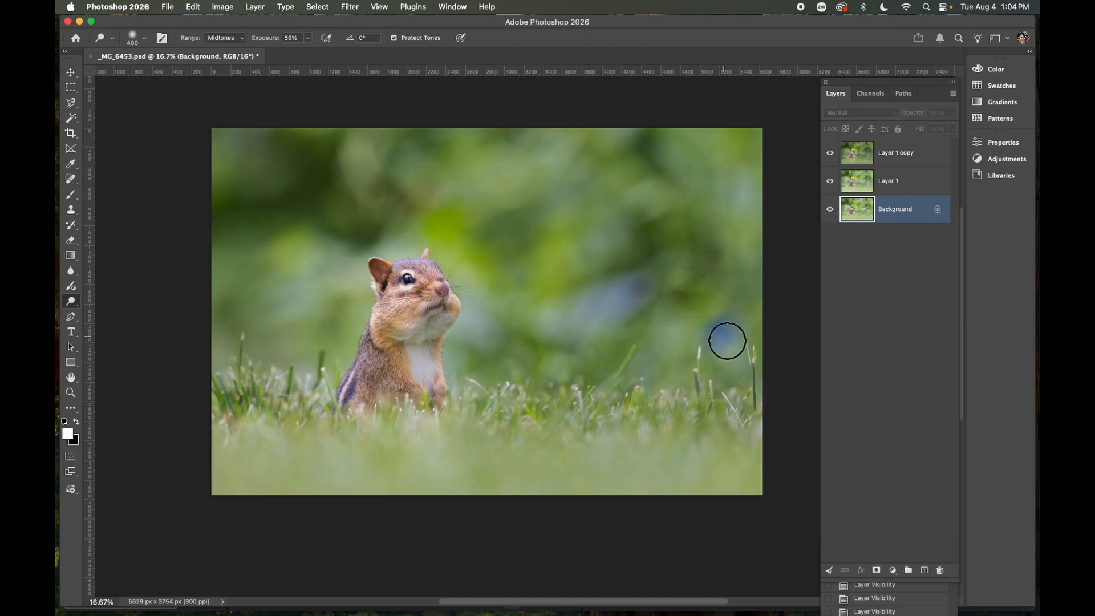
{"action": "left_click", "coordinate": [831, 181]}
{"action": "left_click", "coordinate": [833, 153]}
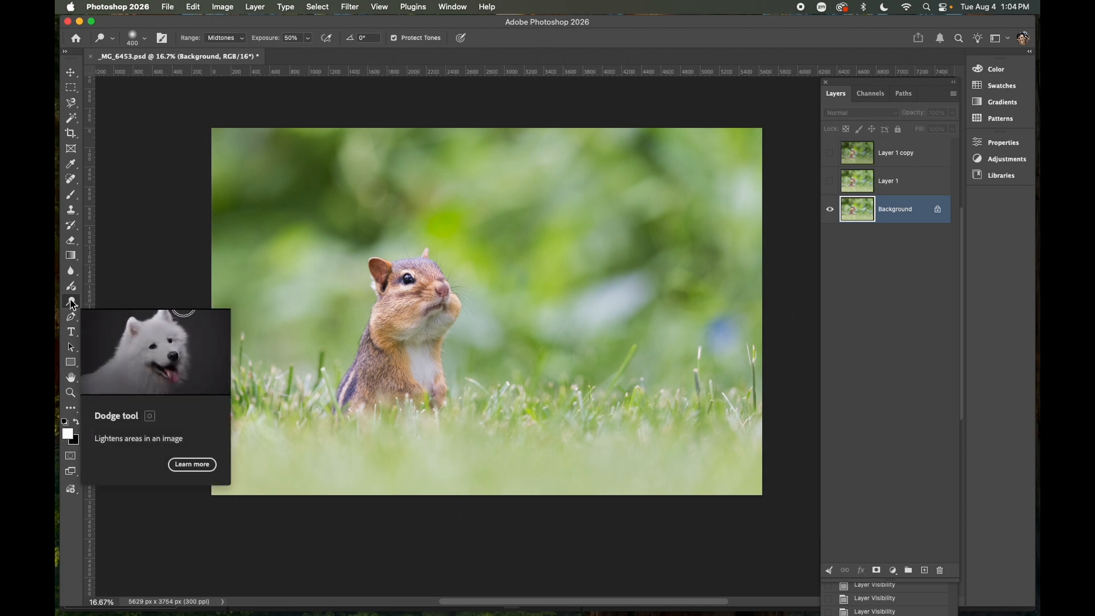
Dodge the bluish patch on the right side of the background on the Background layer
{"action": "left_click", "coordinate": [725, 333]}
{"action": "left_click", "coordinate": [727, 335]}
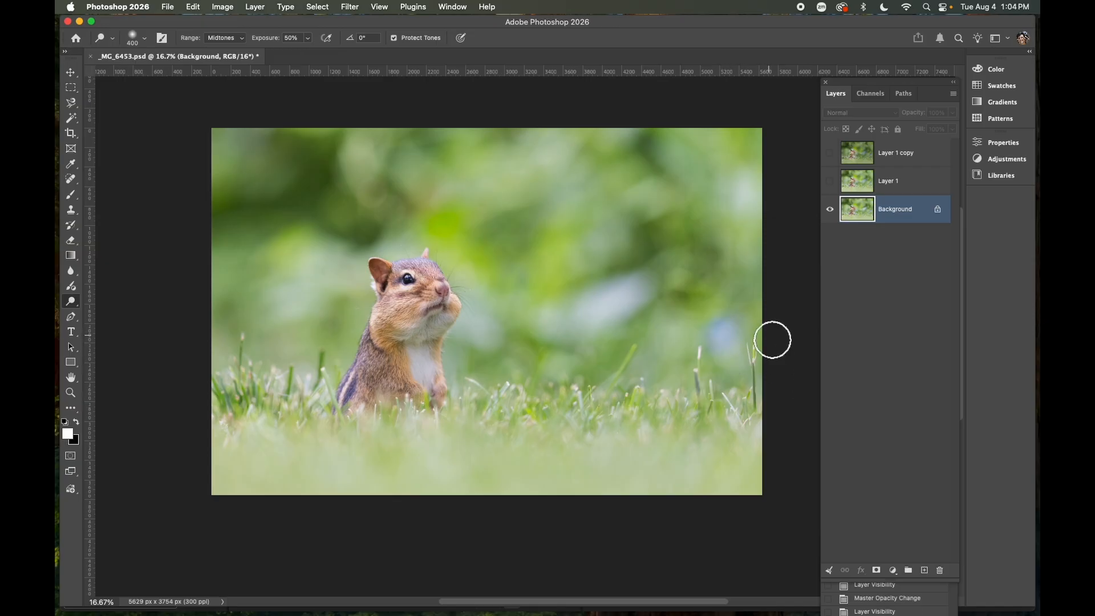
{"action": "left_click", "coordinate": [830, 154]}
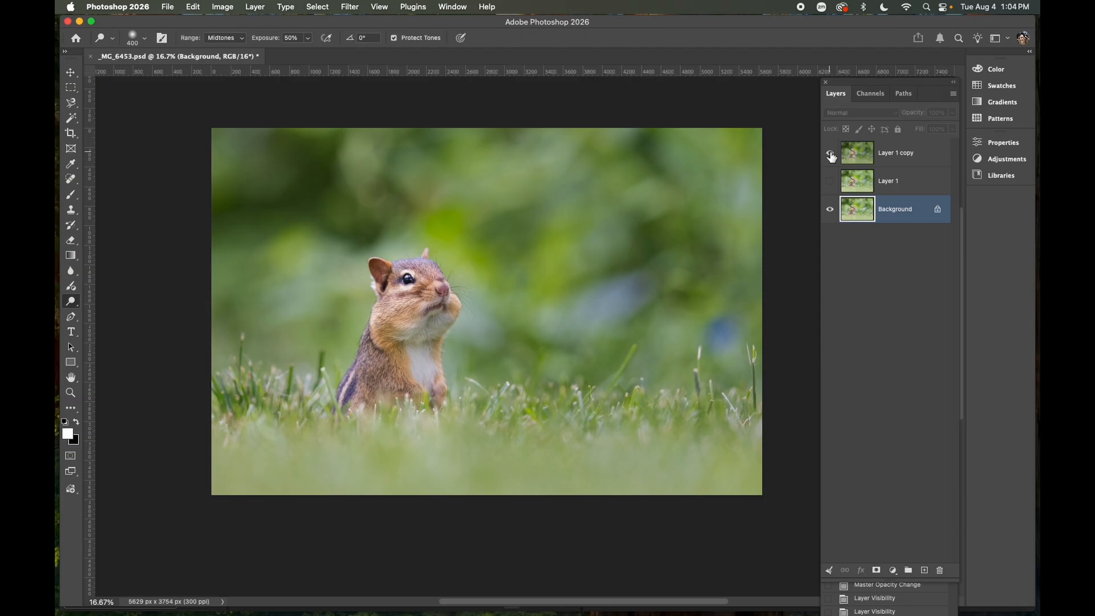
{"action": "left_click", "coordinate": [725, 337]}
{"action": "left_click", "coordinate": [725, 338]}
{"action": "left_click", "coordinate": [719, 334]}
{"action": "left_click", "coordinate": [718, 333]}
{"action": "left_click", "coordinate": [722, 337]}
{"action": "left_click", "coordinate": [720, 335]}
{"action": "left_click", "coordinate": [728, 337]}
{"action": "left_click", "coordinate": [830, 181]}
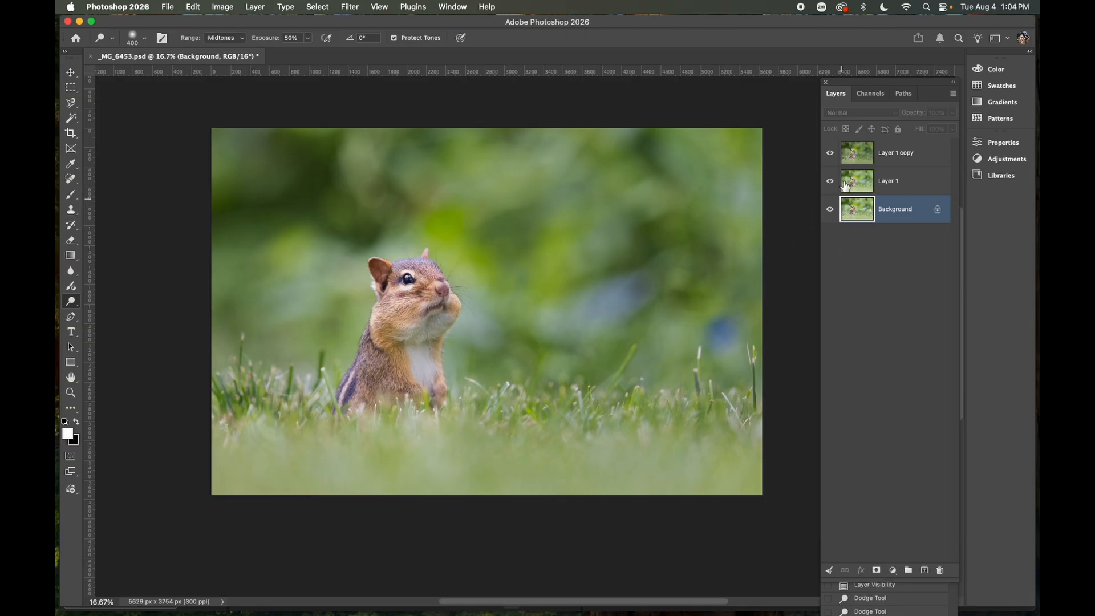
{"action": "left_click", "coordinate": [831, 153]}
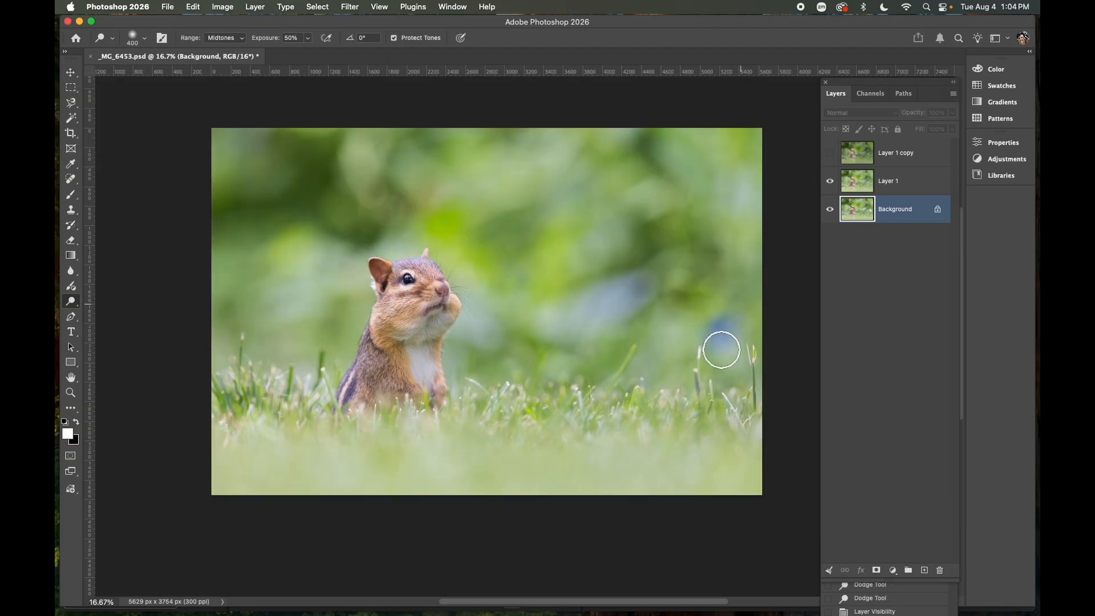
{"action": "left_click", "coordinate": [724, 335]}
{"action": "left_click", "coordinate": [724, 333]}
{"action": "left_click", "coordinate": [724, 333]}
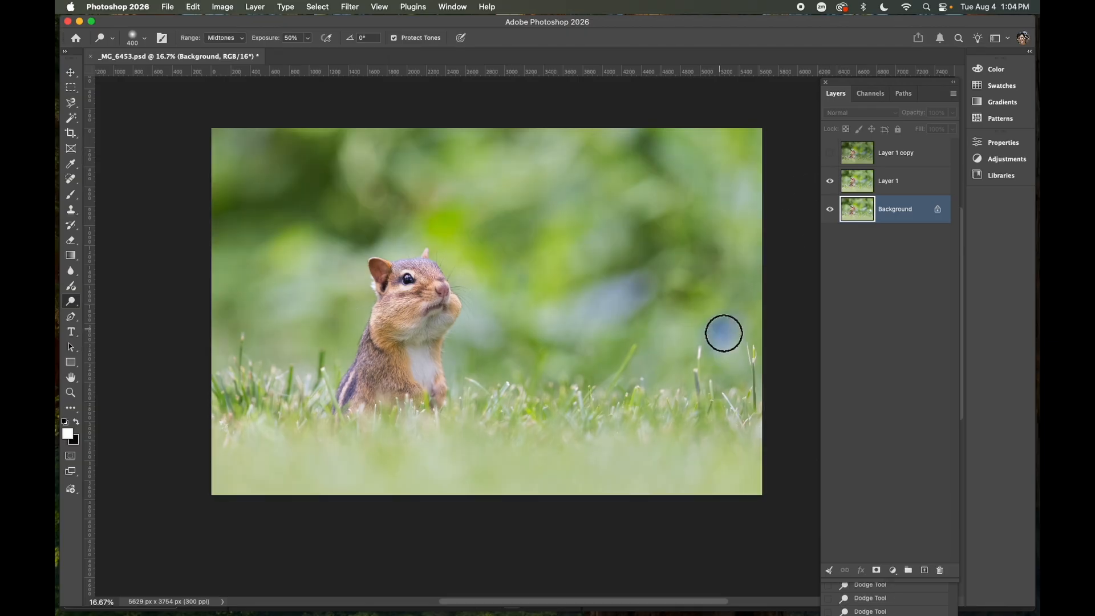
{"action": "left_click", "coordinate": [723, 333]}
{"action": "left_click", "coordinate": [724, 333]}
{"action": "left_click", "coordinate": [723, 333]}
{"action": "left_click", "coordinate": [724, 333]}
Dodge the same bluish patch on Layer 1 copy and switch to Layer 1
{"action": "left_click", "coordinate": [831, 154]}
{"action": "left_click", "coordinate": [896, 151]}
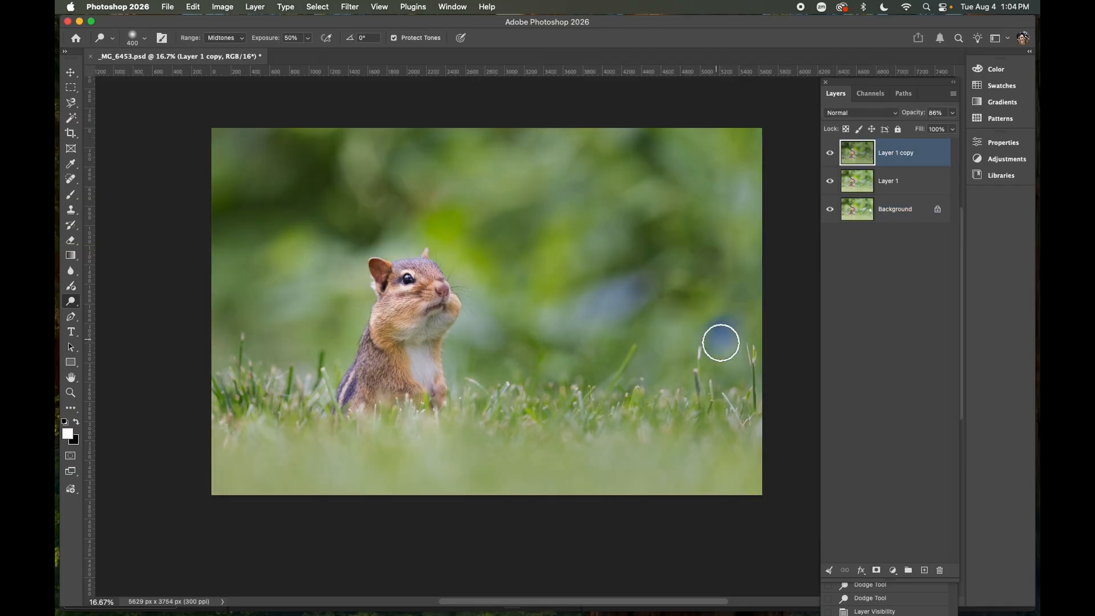
{"action": "left_click", "coordinate": [721, 335]}
{"action": "left_click", "coordinate": [723, 331]}
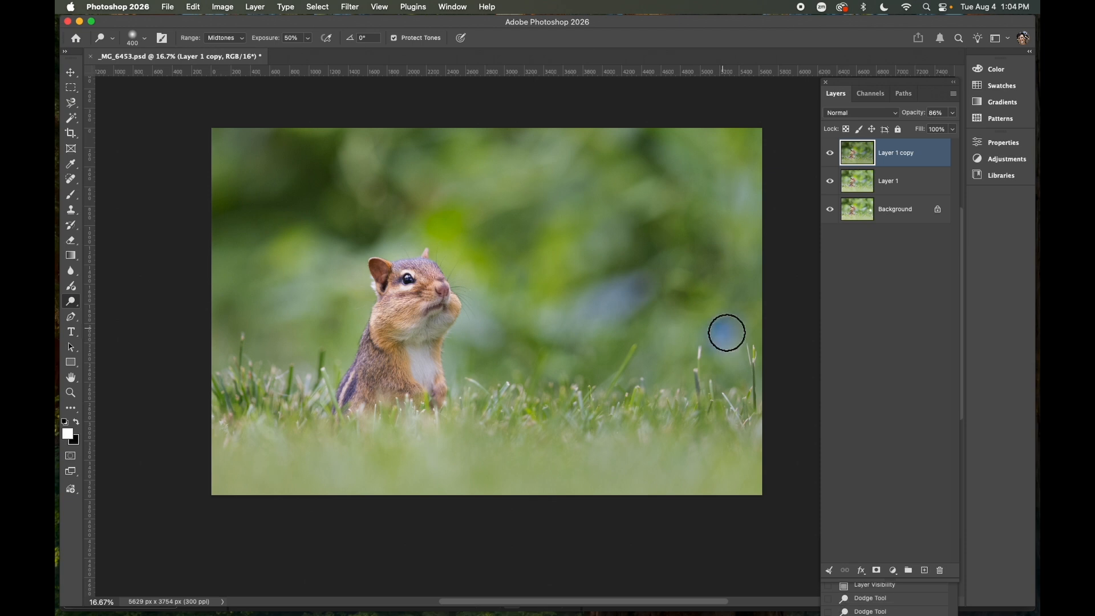
{"action": "left_click", "coordinate": [727, 332]}
{"action": "left_click", "coordinate": [904, 184]}
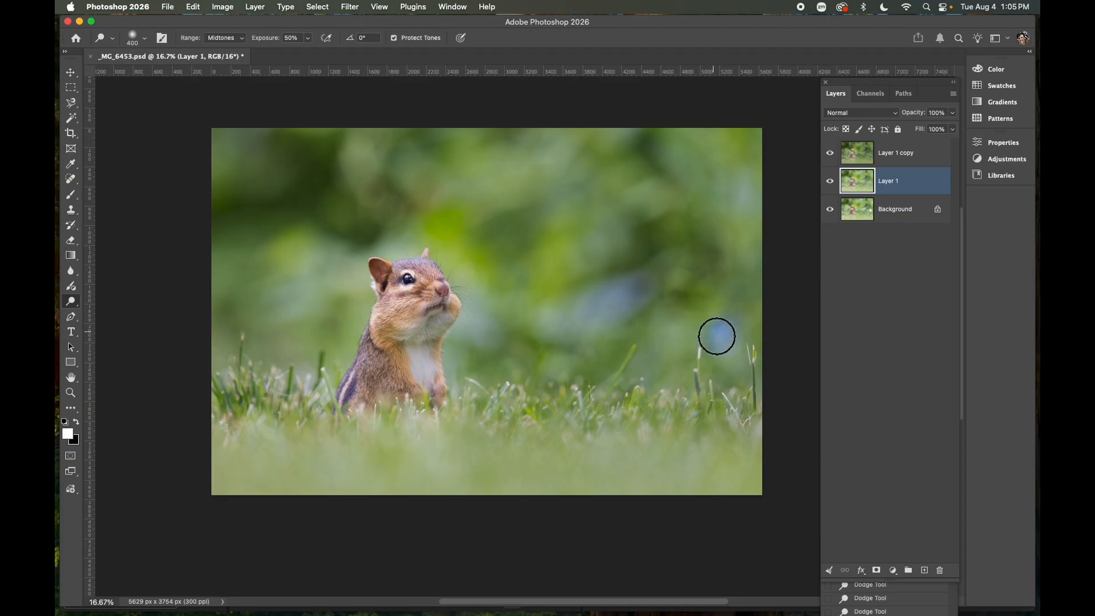
Toggle Layer 1 copy's visibility off and on to compare, then select it and flatten the image
{"action": "left_click", "coordinate": [829, 154]}
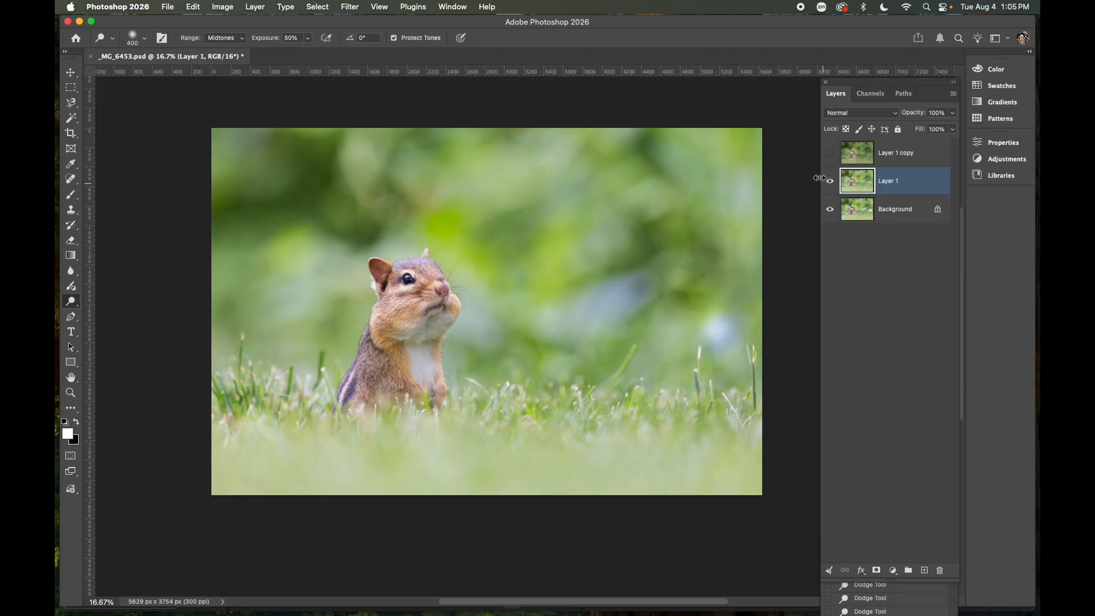
{"action": "left_click", "coordinate": [830, 154]}
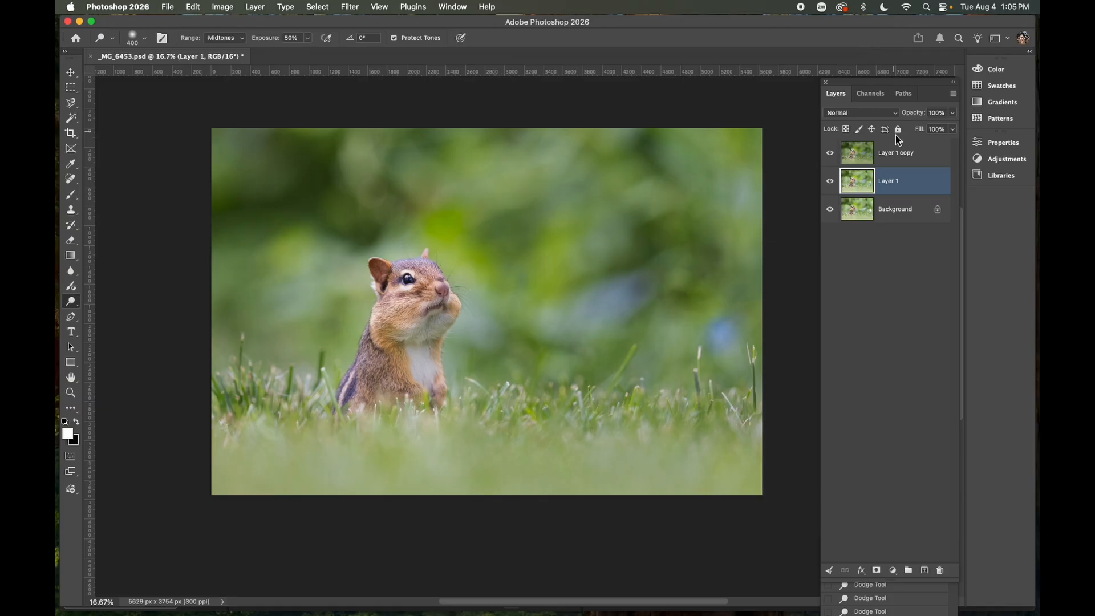
{"action": "left_click", "coordinate": [908, 153]}
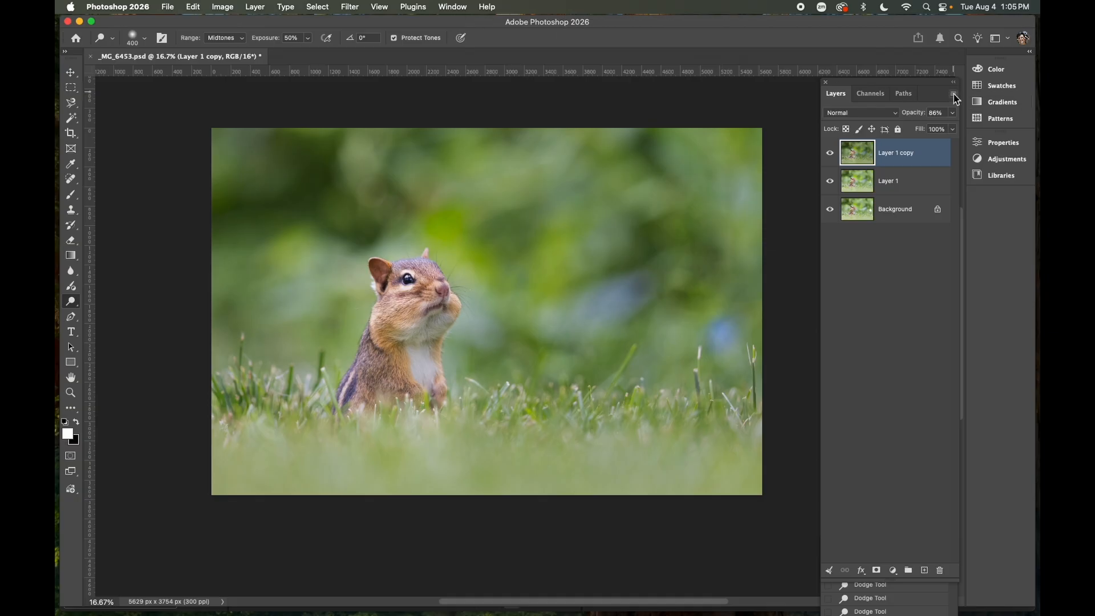
{"action": "left_click", "coordinate": [954, 94]}
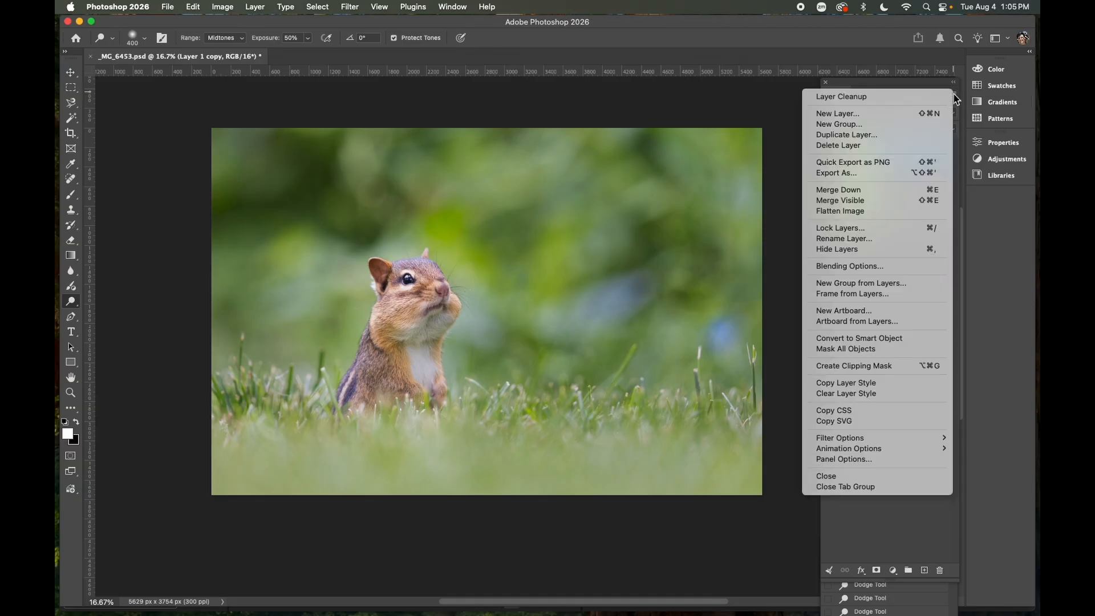
{"action": "left_click", "coordinate": [865, 211]}
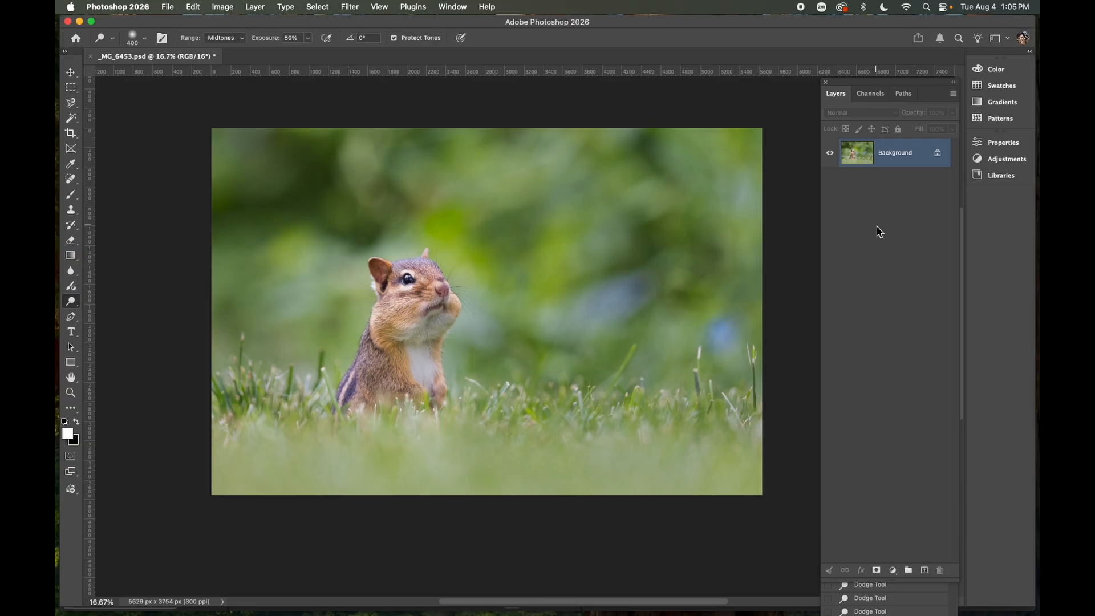
Revert the document through History to the last Dodge Tool state before the flatten
{"action": "left_click", "coordinate": [901, 599]}
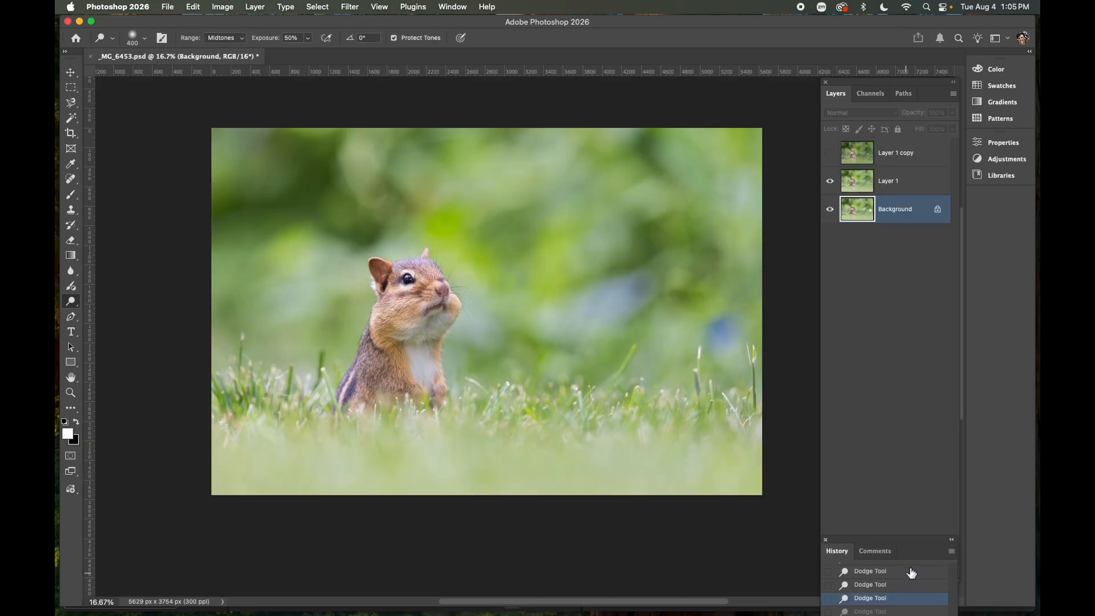
{"action": "left_click_drag", "start_coordinate": [905, 541], "coordinate": [915, 311]}
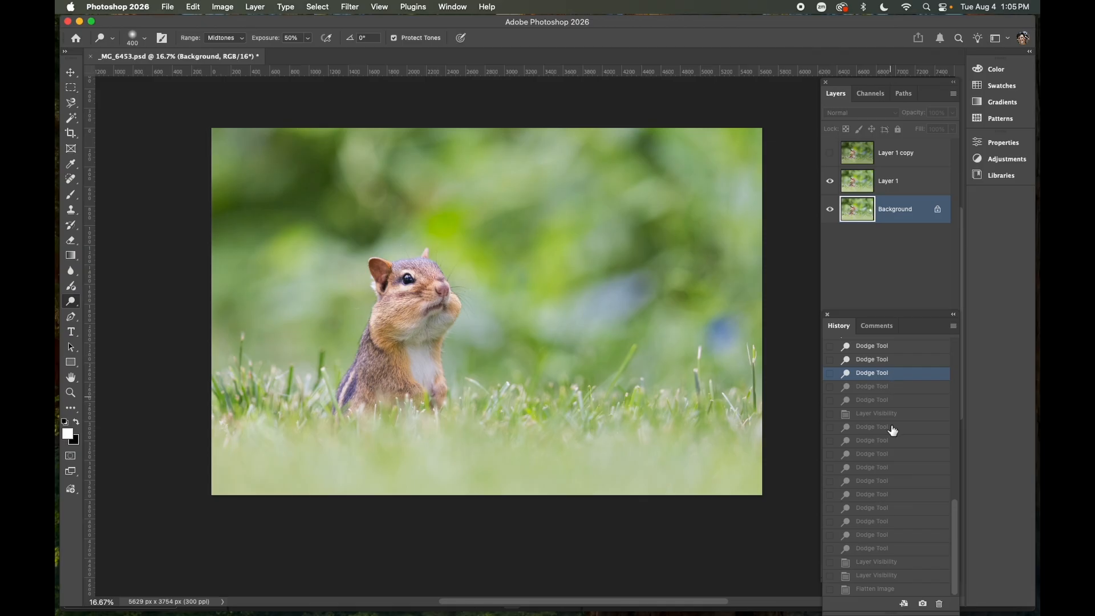
{"action": "scroll", "coordinate": [890, 570], "scroll_direction": "up", "scroll_amount": 10}
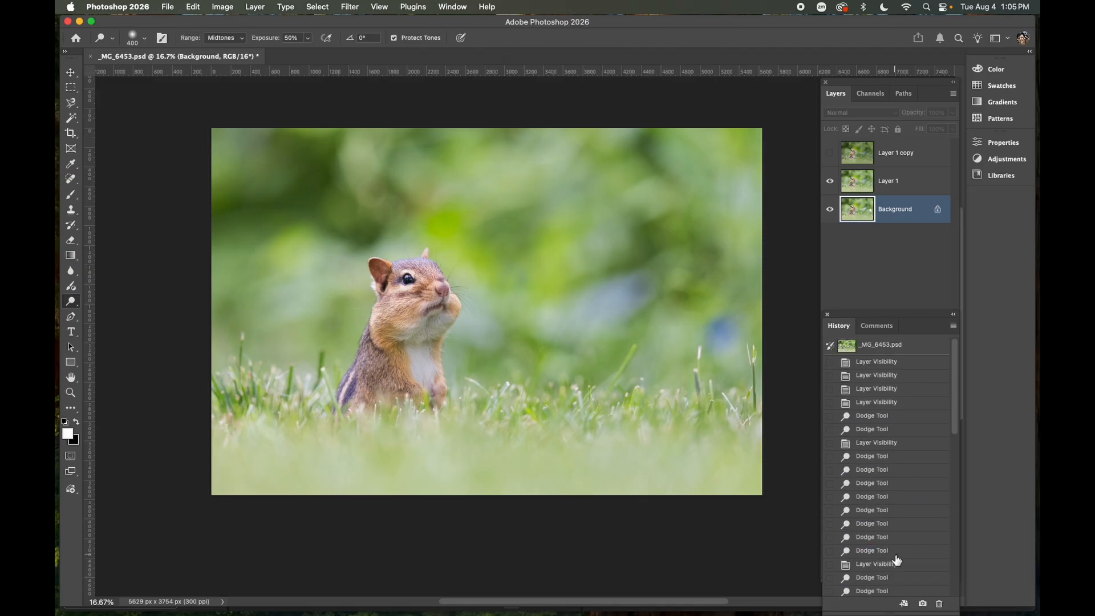
{"action": "left_click", "coordinate": [878, 590]}
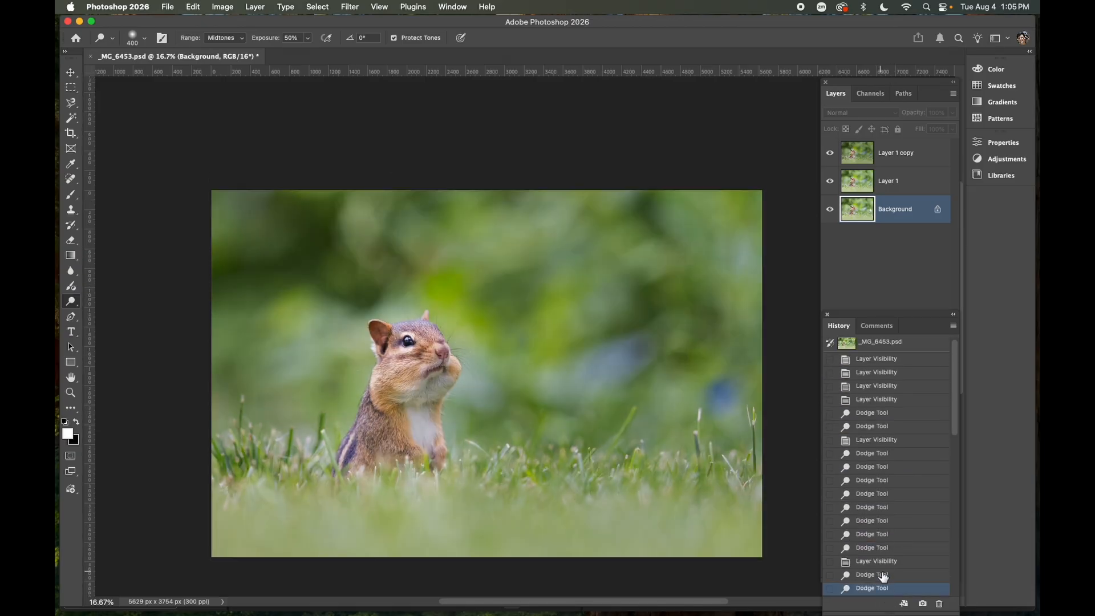